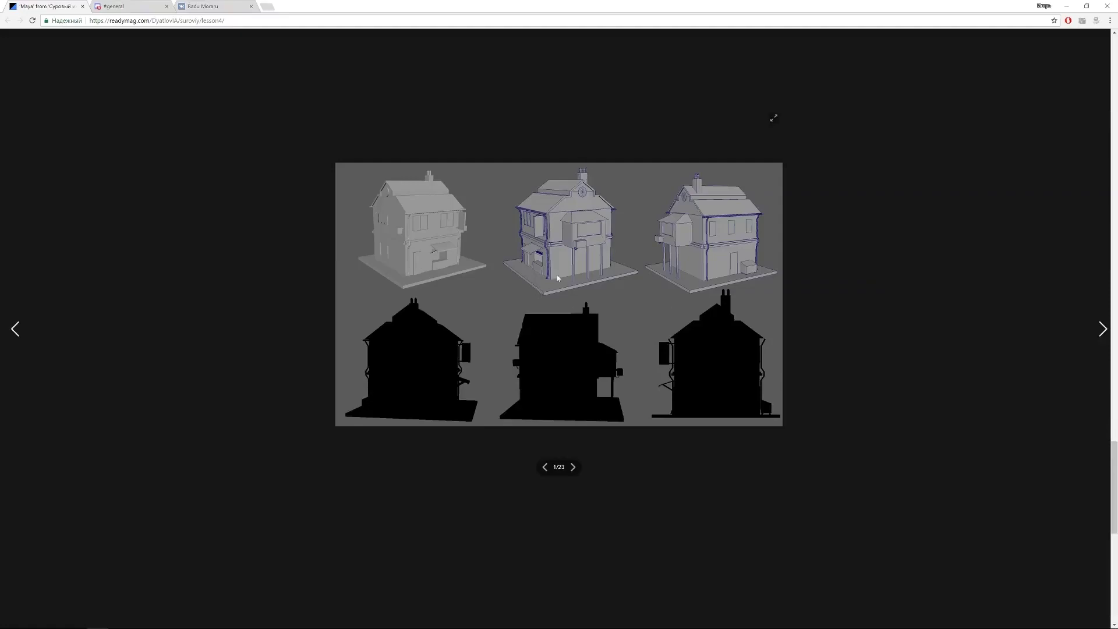
Step: Advance the Maya showreel past the pizza-rider silhouette to the next slide
{"action": "left_click", "coordinate": [557, 278]}
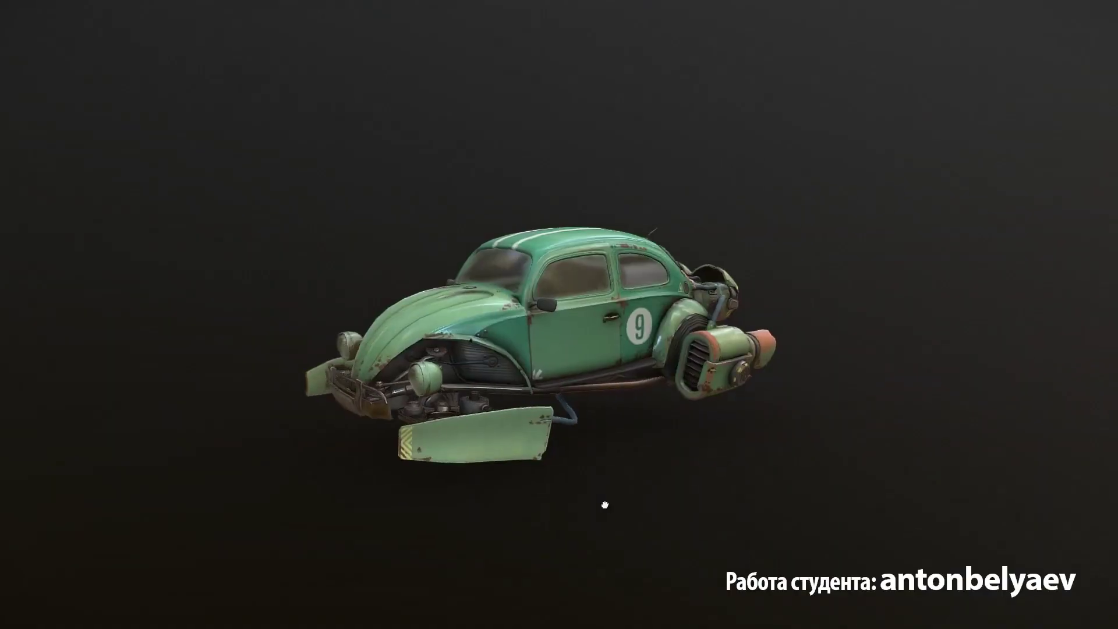
Step: Rotate the car model in the viewport to show its other side
{"action": "left_click_drag", "start_coordinate": [604, 504], "coordinate": [723, 515]}
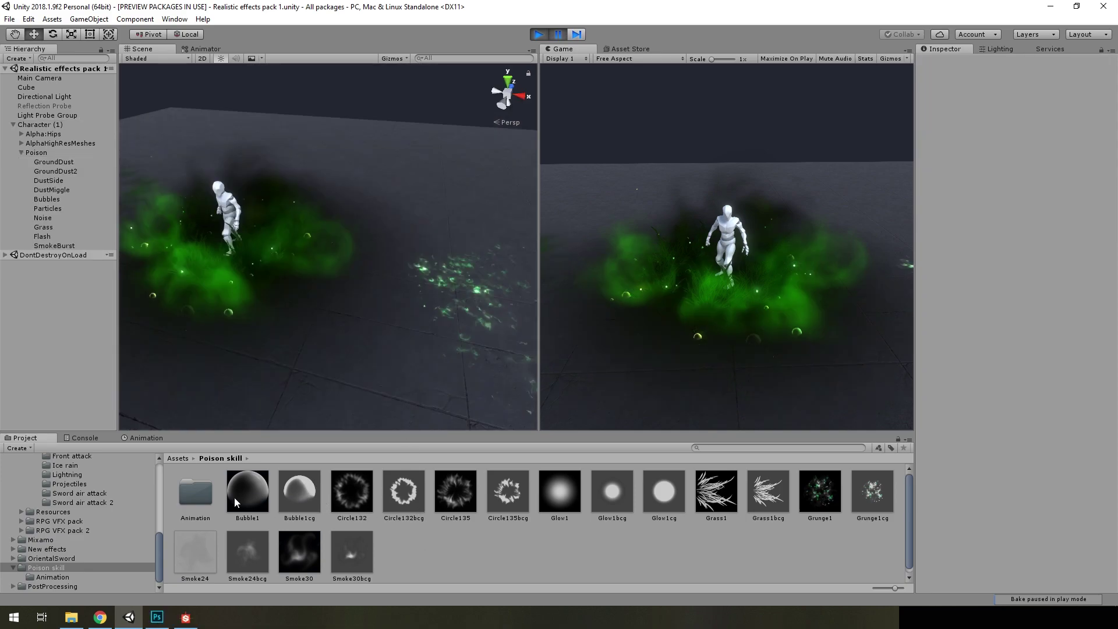
Step: Inspect the Glow1 and Grass1 textures, then preview Circle132 and Circle135 in the image viewer
{"action": "left_click", "coordinate": [562, 493]}
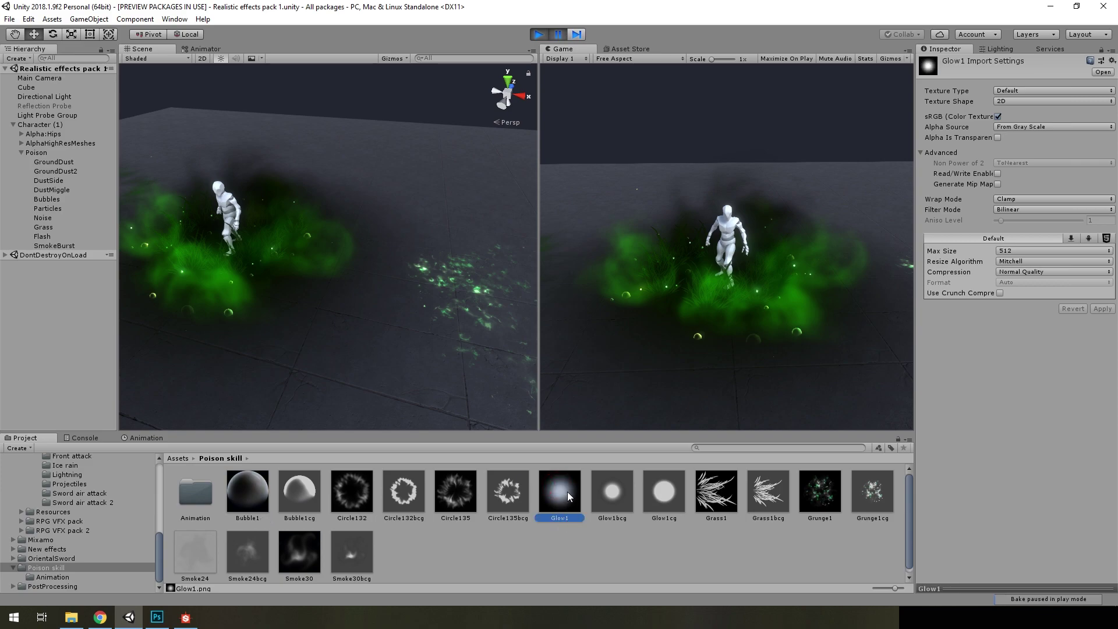
{"action": "left_click", "coordinate": [726, 487]}
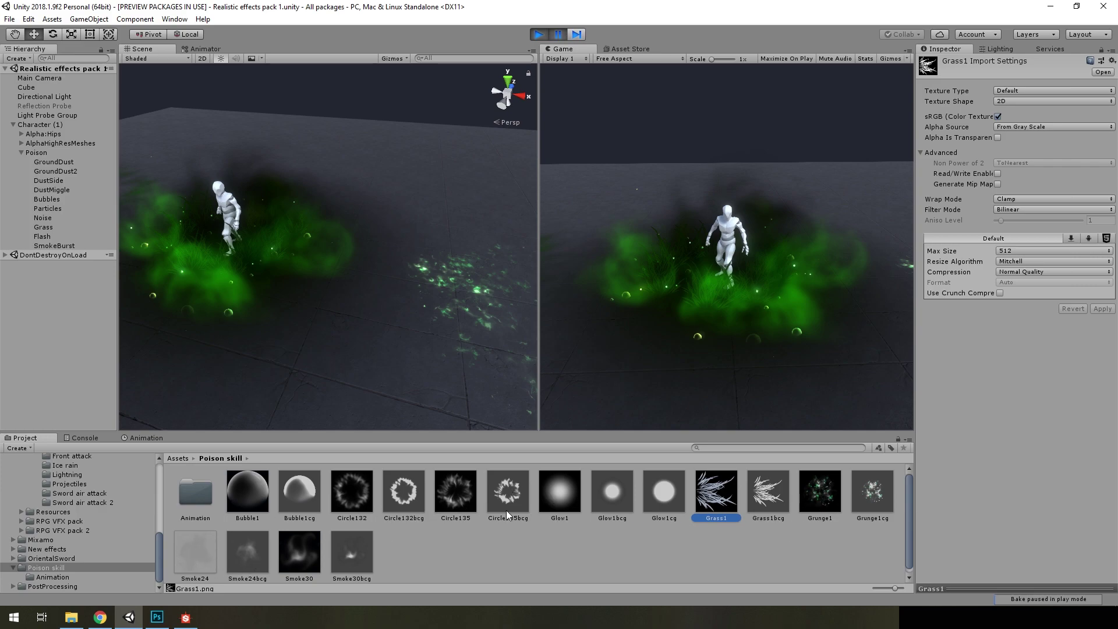
{"action": "double_click", "coordinate": [359, 504]}
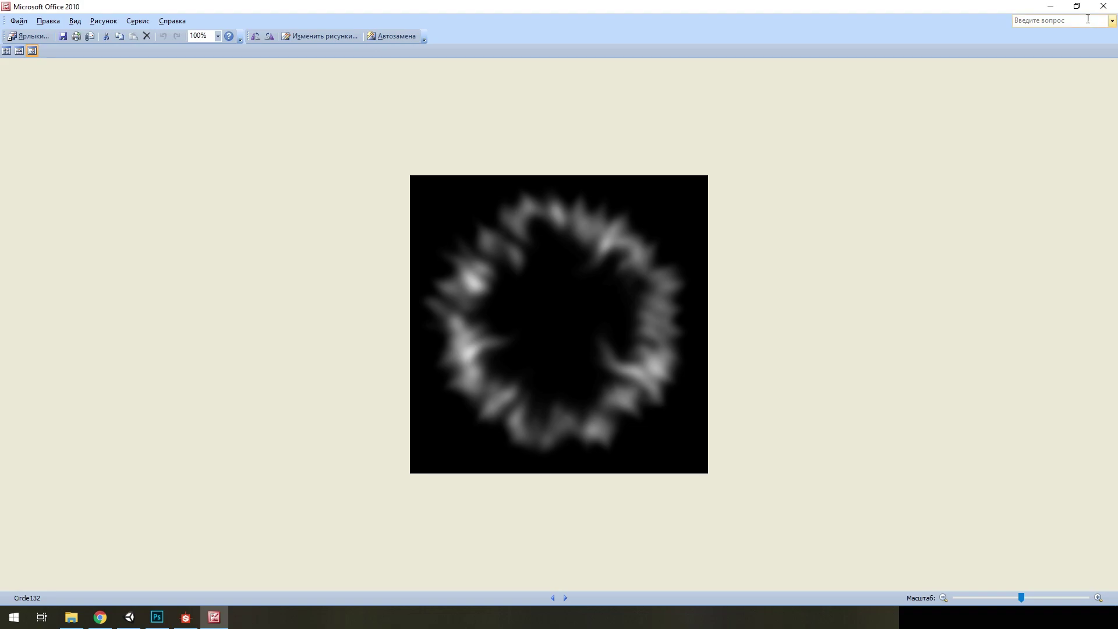
{"action": "left_click", "coordinate": [1102, 7]}
{"action": "double_click", "coordinate": [455, 494]}
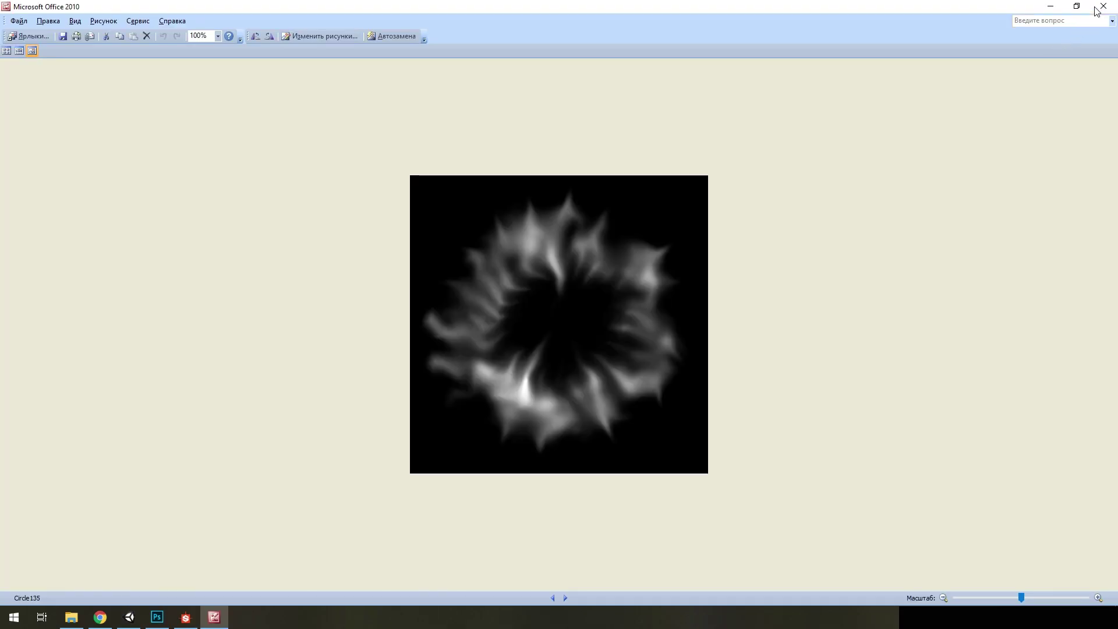
{"action": "left_click", "coordinate": [1102, 7]}
Step: In Circle131-2.psd, apply a Wave distortion to the white horizontal band
{"action": "left_click", "coordinate": [157, 618]}
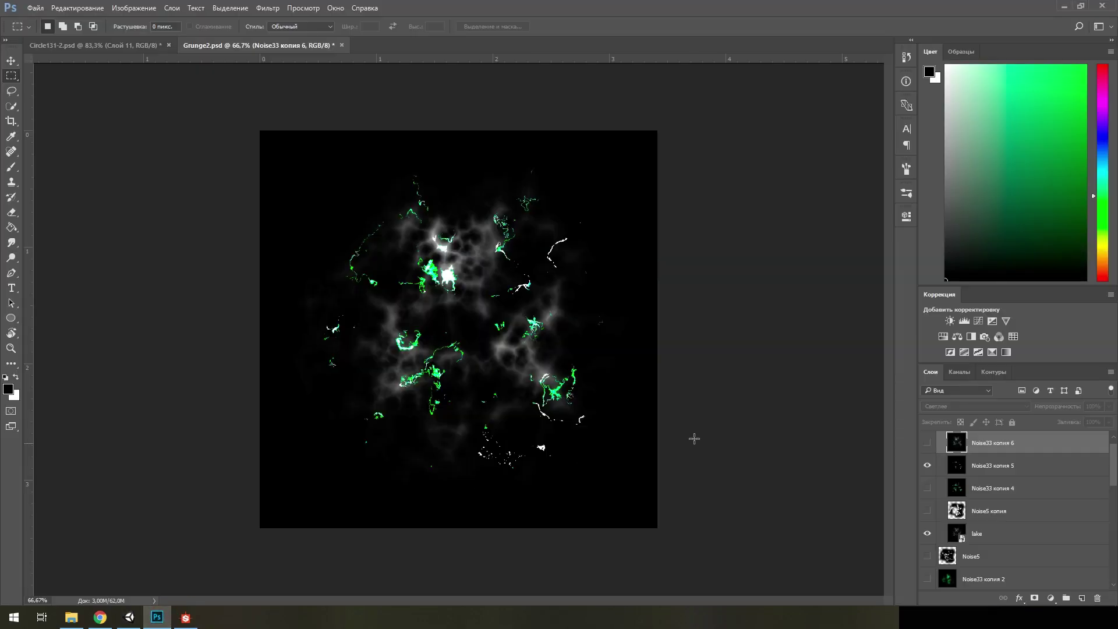
{"action": "left_click", "coordinate": [146, 45]}
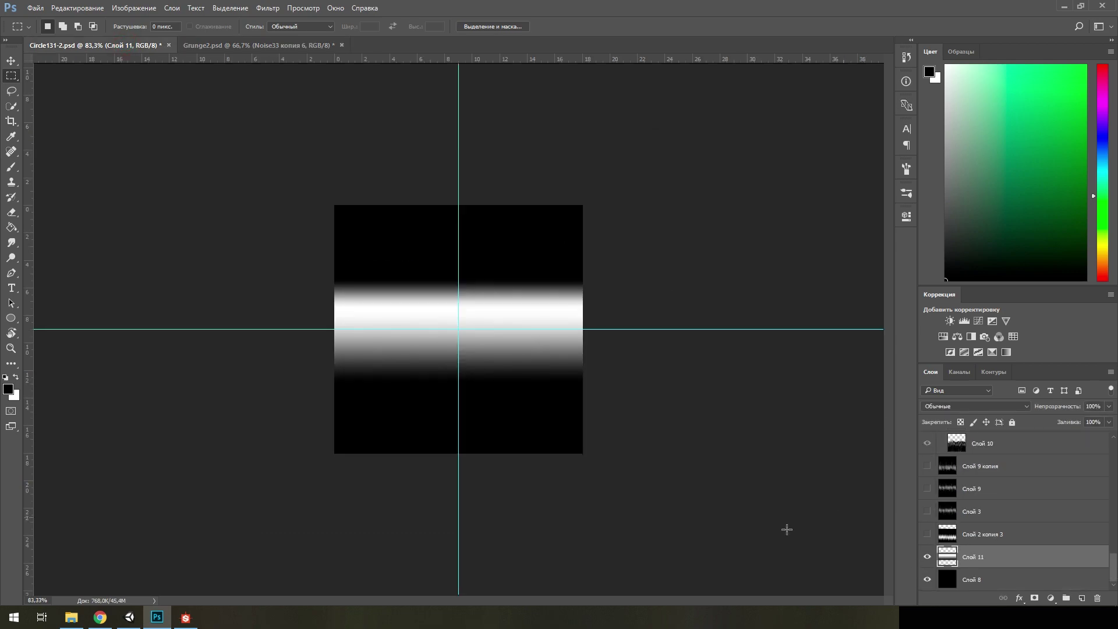
{"action": "left_click", "coordinate": [268, 8]}
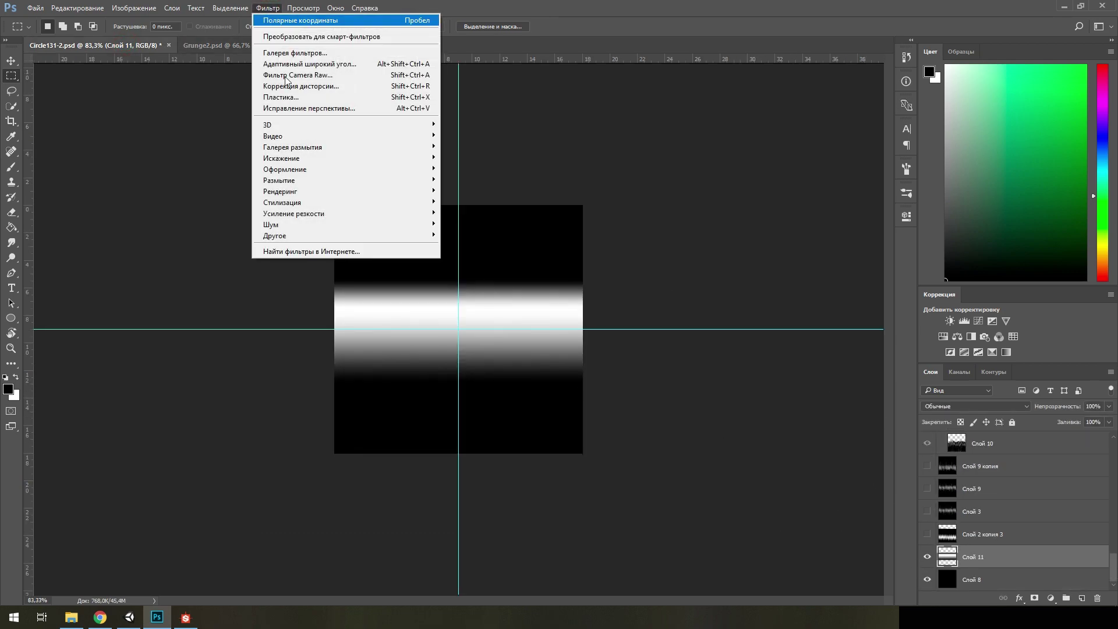
{"action": "left_click", "coordinate": [282, 158]}
{"action": "left_click", "coordinate": [461, 157]}
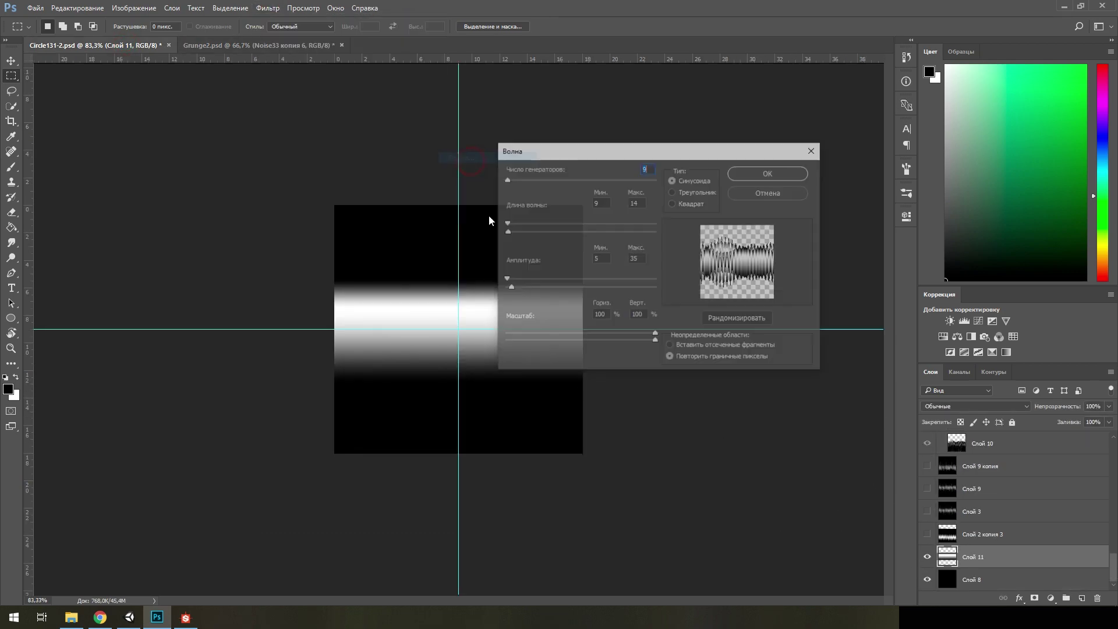
{"action": "left_click", "coordinate": [767, 172]}
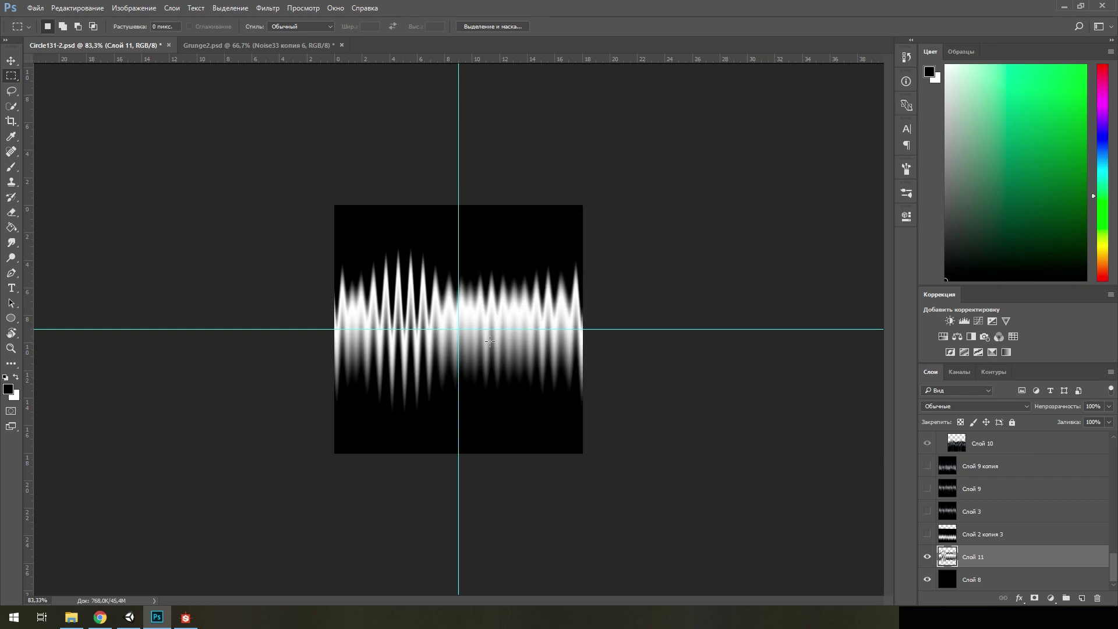
Step: Apply Polar Coordinates to make a starburst ring and smudge its lower-left spikes
{"action": "left_click", "coordinate": [280, 9]}
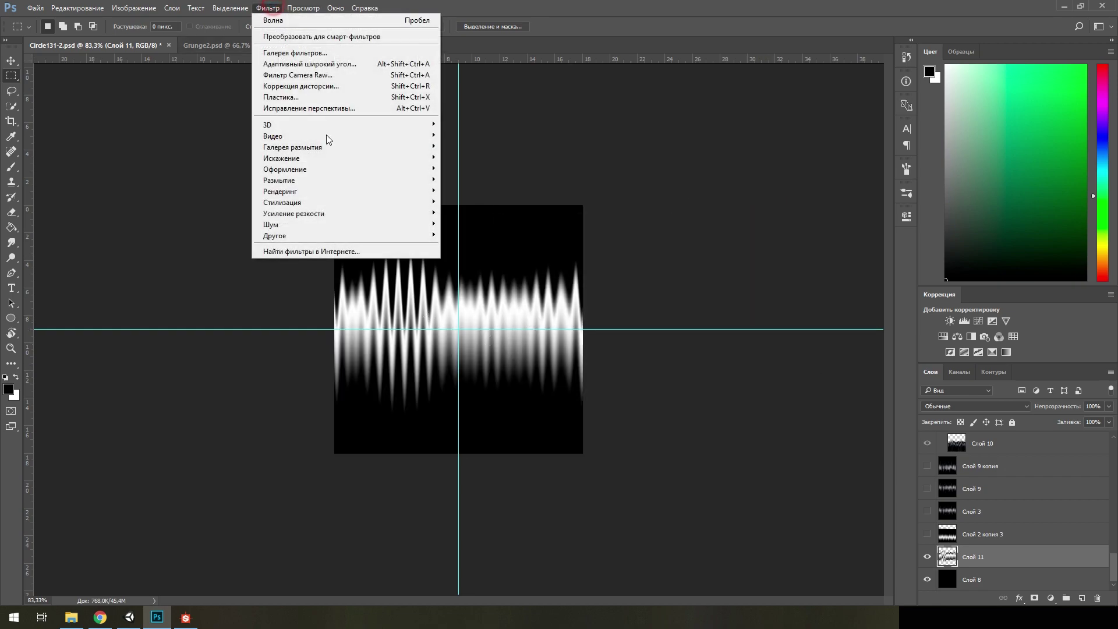
{"action": "mouse_move", "coordinate": [324, 159]}
{"action": "left_click", "coordinate": [473, 203]}
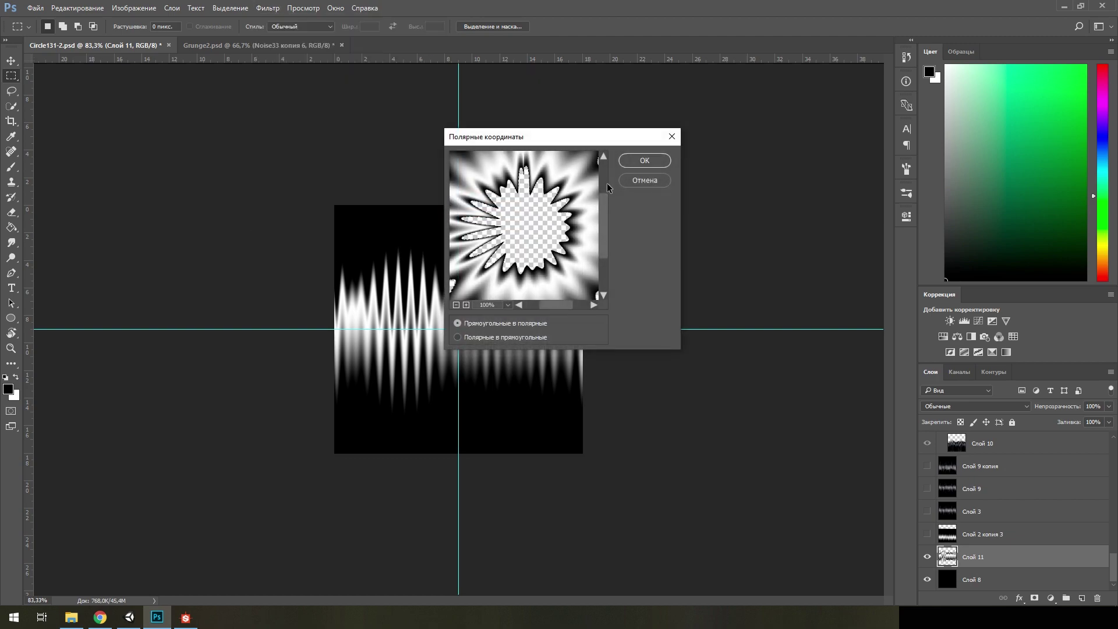
{"action": "left_click", "coordinate": [636, 163]}
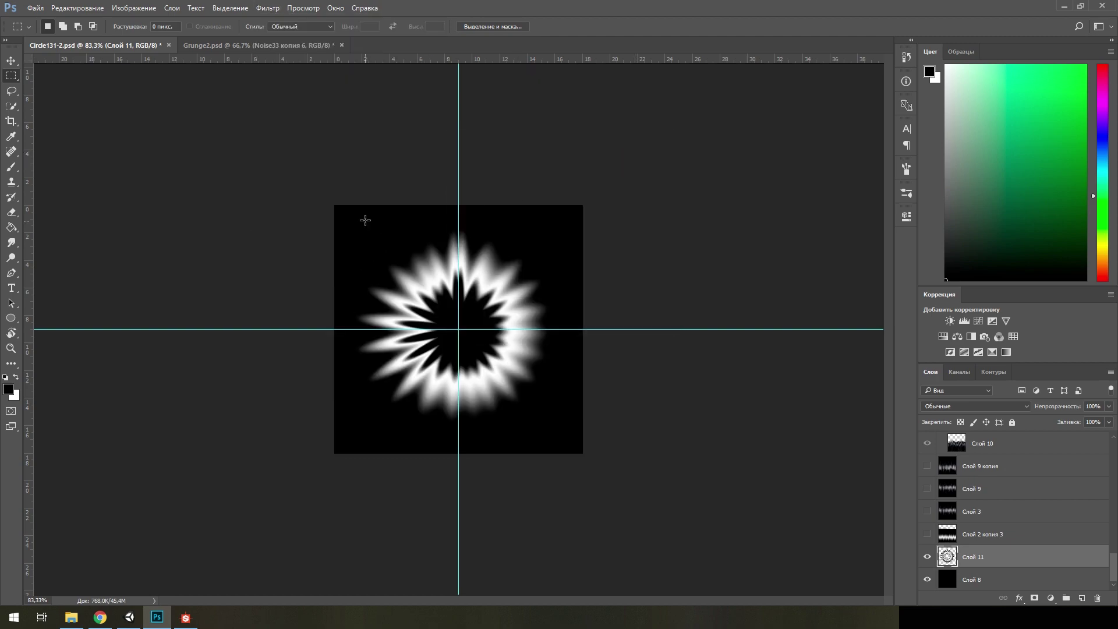
{"action": "left_click", "coordinate": [12, 246]}
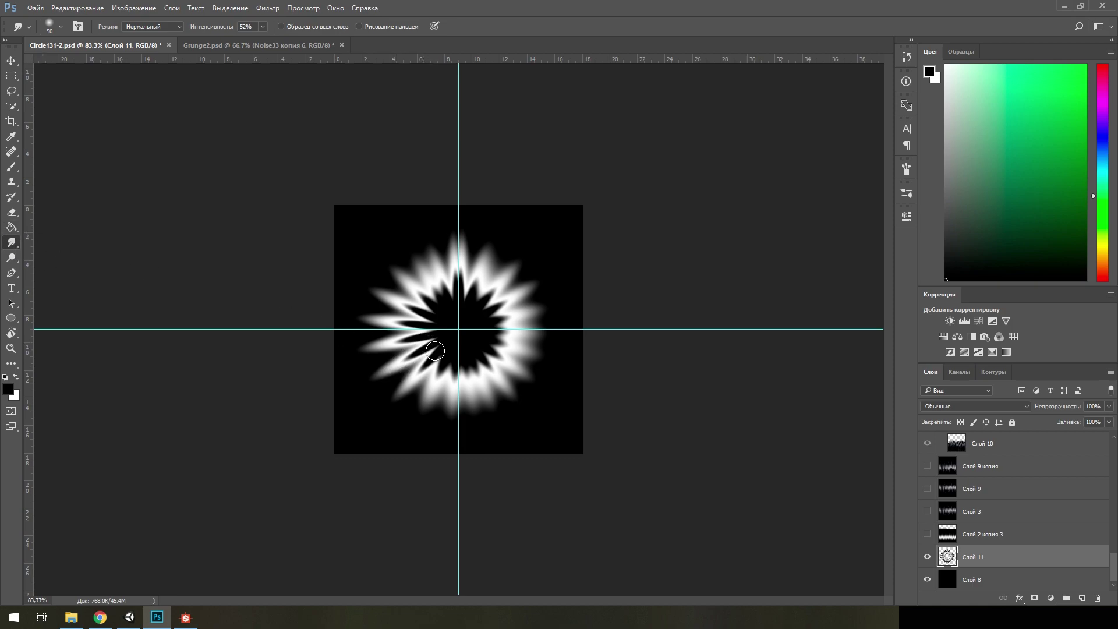
{"action": "left_click_drag", "start_coordinate": [435, 351], "coordinate": [420, 355]}
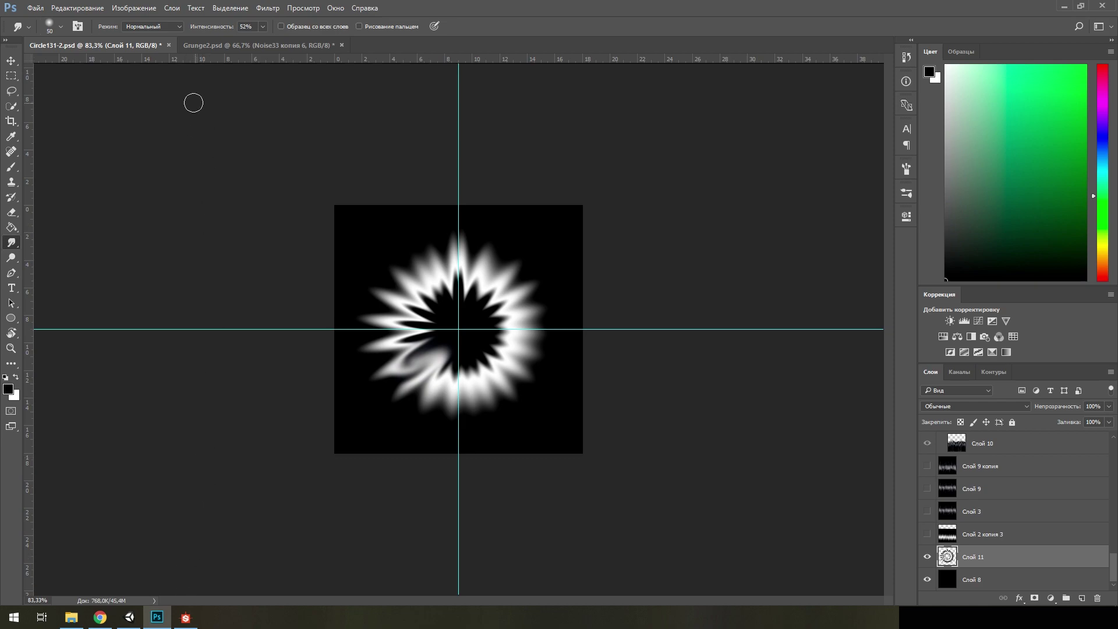
Step: Preview Grunge1, view the ground sparkles, then show Grunge1's node graph in Substance Designer
{"action": "left_click", "coordinate": [129, 617]}
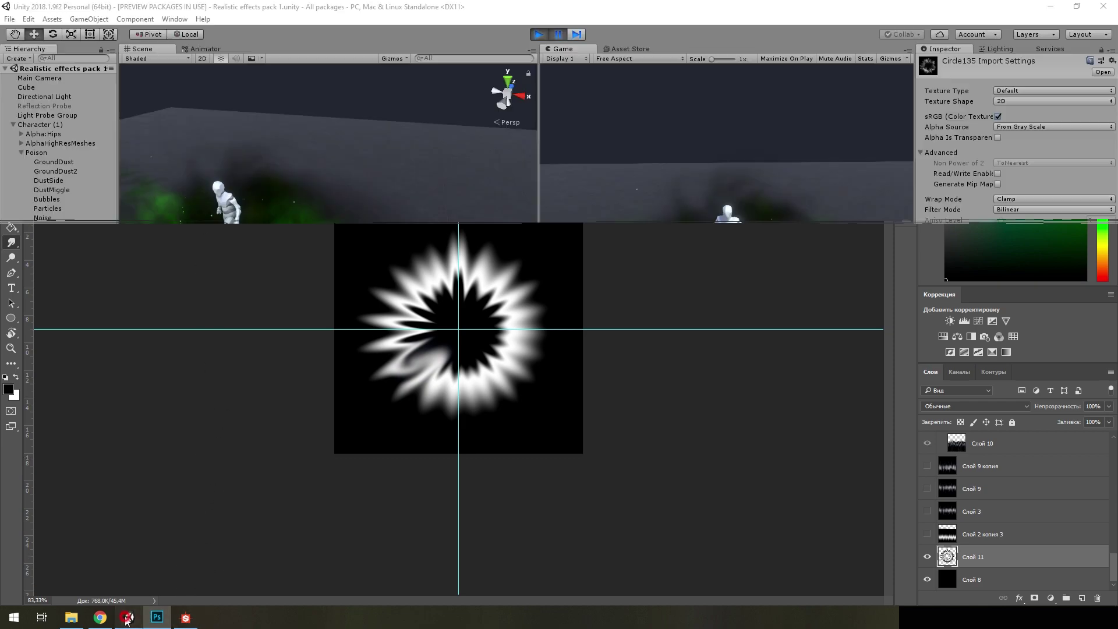
{"action": "double_click", "coordinate": [833, 487]}
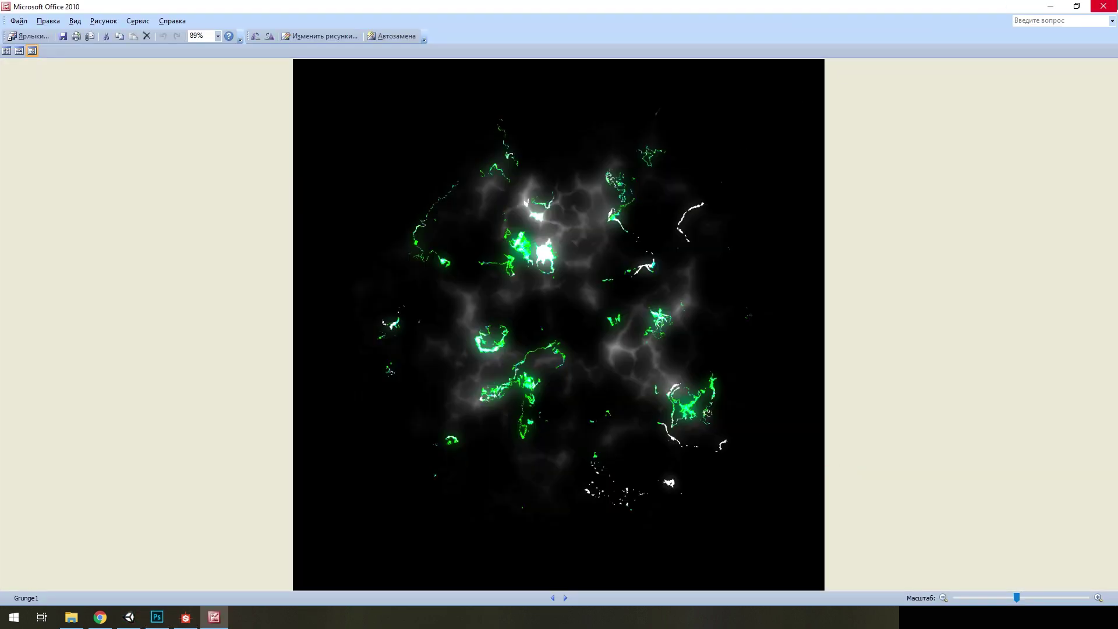
{"action": "left_click", "coordinate": [1103, 6]}
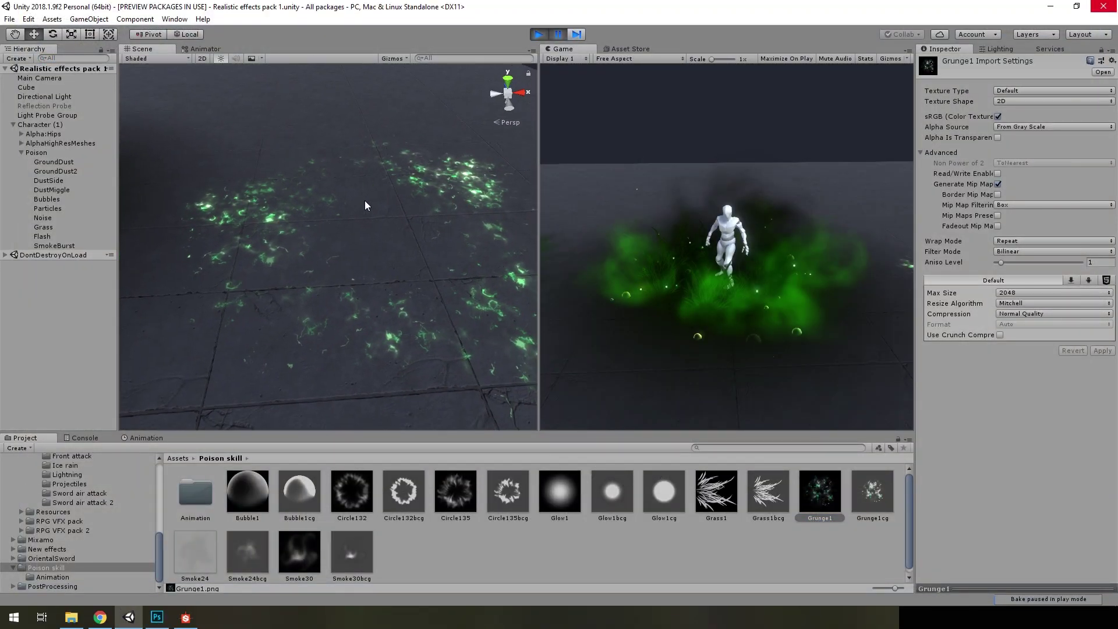
{"action": "mouse_move", "coordinate": [384, 258]}
{"action": "left_mouse_down", "text": "alt"}
{"action": "mouse_move", "coordinate": [421, 273]}
{"action": "mouse_move", "coordinate": [324, 252]}
{"action": "mouse_move", "coordinate": [546, 274]}
{"action": "left_mouse_up", "text": "alt"}
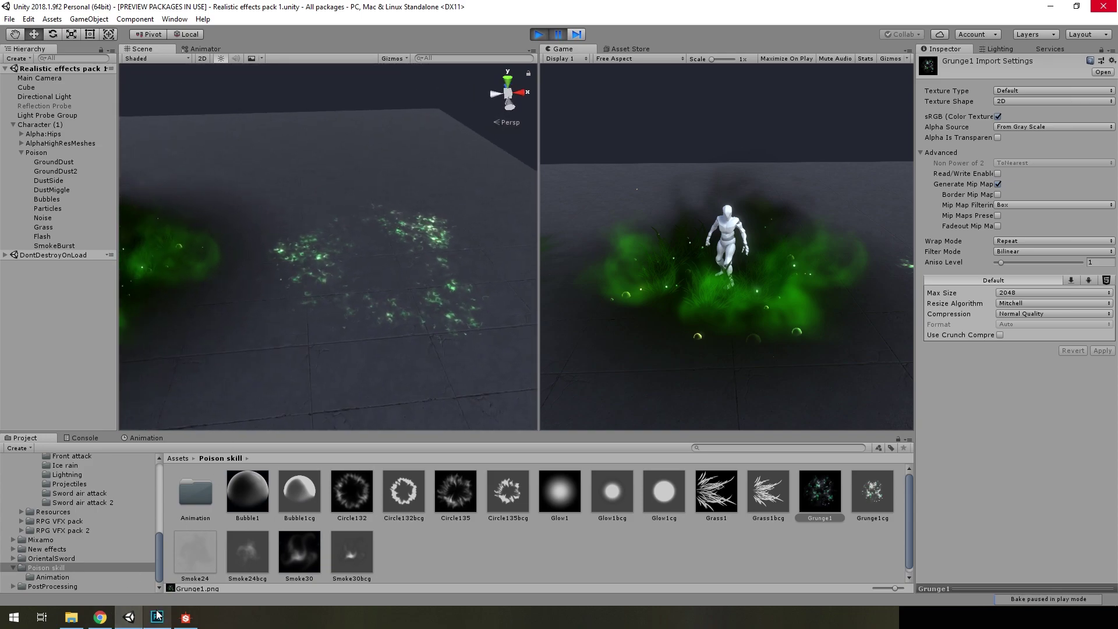
{"action": "left_click", "coordinate": [185, 617]}
{"action": "mouse_move", "coordinate": [356, 338]}
{"action": "middle_mouse_down"}
{"action": "mouse_move", "coordinate": [579, 334]}
{"action": "mouse_move", "coordinate": [512, 190]}
{"action": "mouse_move", "coordinate": [222, 130]}
{"action": "middle_mouse_up"}
{"action": "scroll", "coordinate": [334, 242], "scroll_direction": "up", "scroll_amount": 5}
{"action": "scroll", "coordinate": [503, 328], "scroll_direction": "down", "scroll_amount": 3}
{"action": "middle_click_drag", "start_coordinate": [524, 399], "coordinate": [331, 298]}
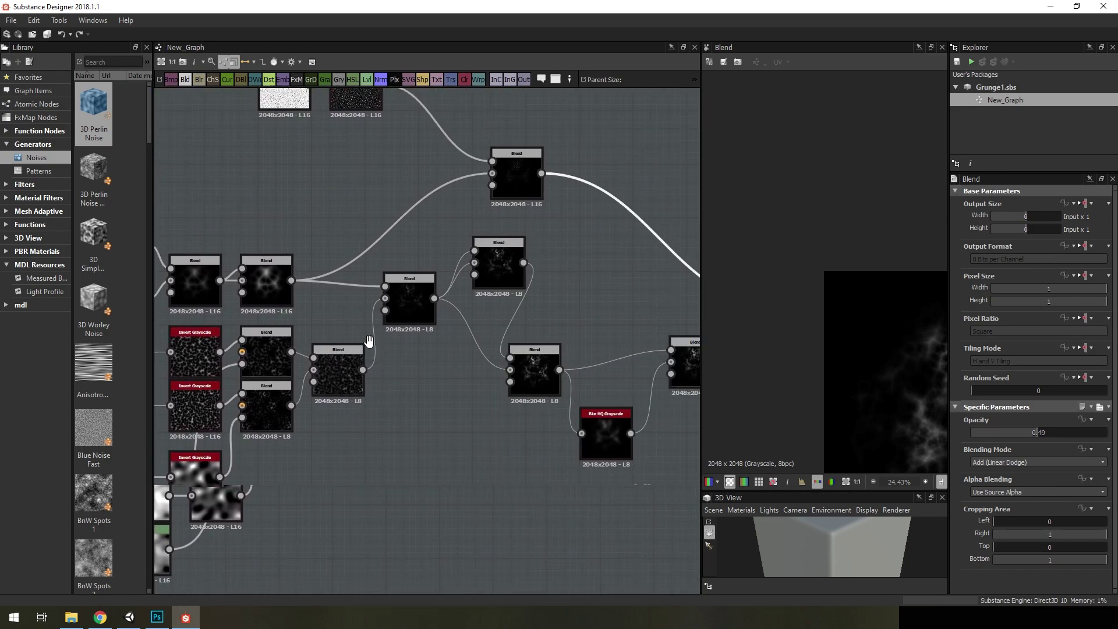
{"action": "scroll", "coordinate": [357, 268], "scroll_direction": "up", "scroll_amount": 2}
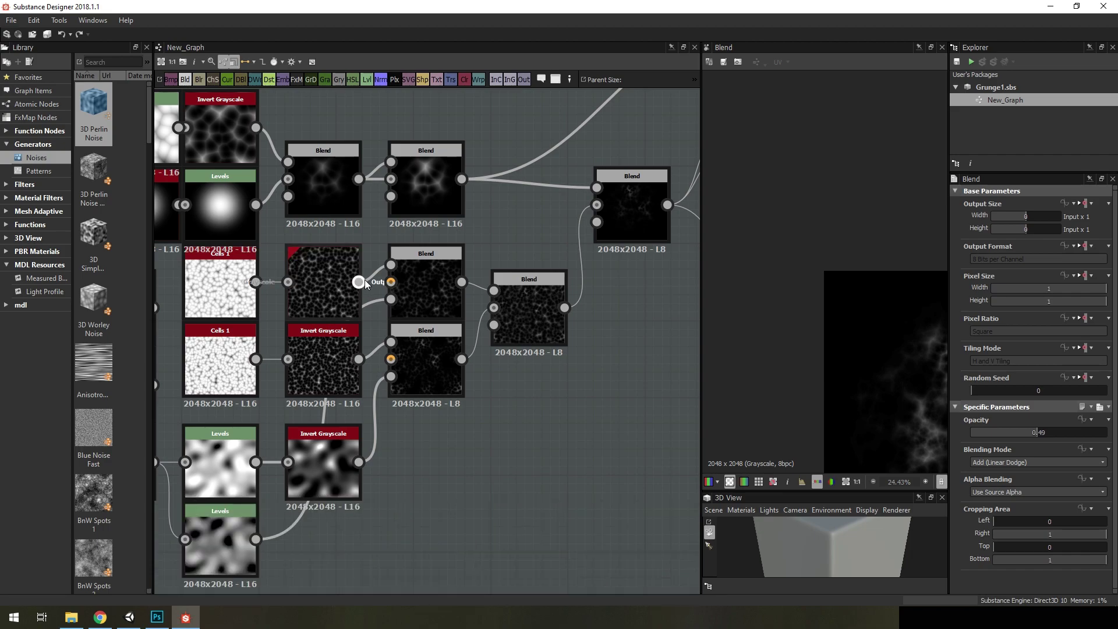
{"action": "scroll", "coordinate": [365, 280], "scroll_direction": "up", "scroll_amount": 2}
{"action": "middle_click_drag", "start_coordinate": [365, 279], "coordinate": [606, 346]}
{"action": "scroll", "coordinate": [606, 346], "scroll_direction": "down", "scroll_amount": 3}
{"action": "scroll", "coordinate": [606, 346], "scroll_direction": "down", "scroll_amount": 2}
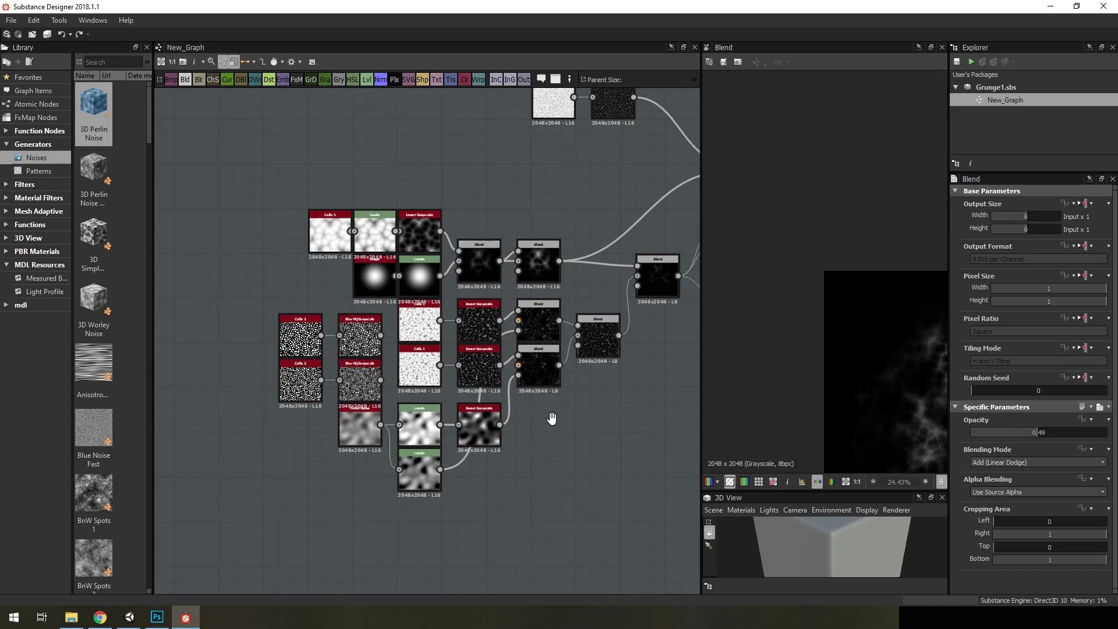
{"action": "middle_click_drag", "start_coordinate": [670, 407], "coordinate": [524, 402]}
{"action": "scroll", "coordinate": [777, 354], "scroll_direction": "down", "scroll_amount": 1}
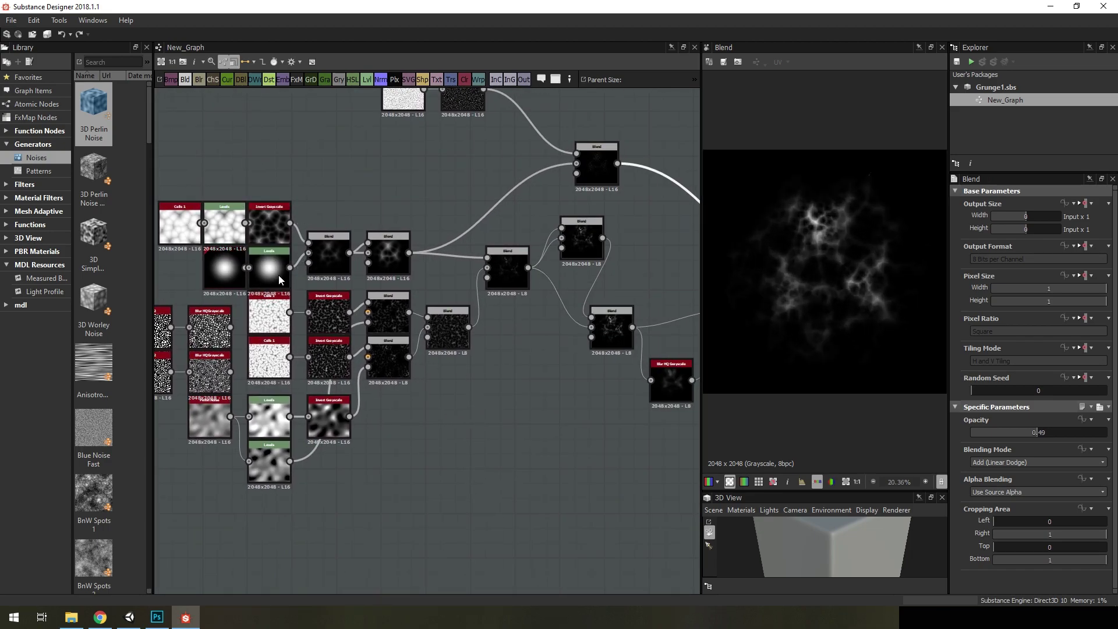
{"action": "scroll", "coordinate": [281, 279], "scroll_direction": "up", "scroll_amount": 2}
{"action": "scroll", "coordinate": [245, 285], "scroll_direction": "up", "scroll_amount": 1}
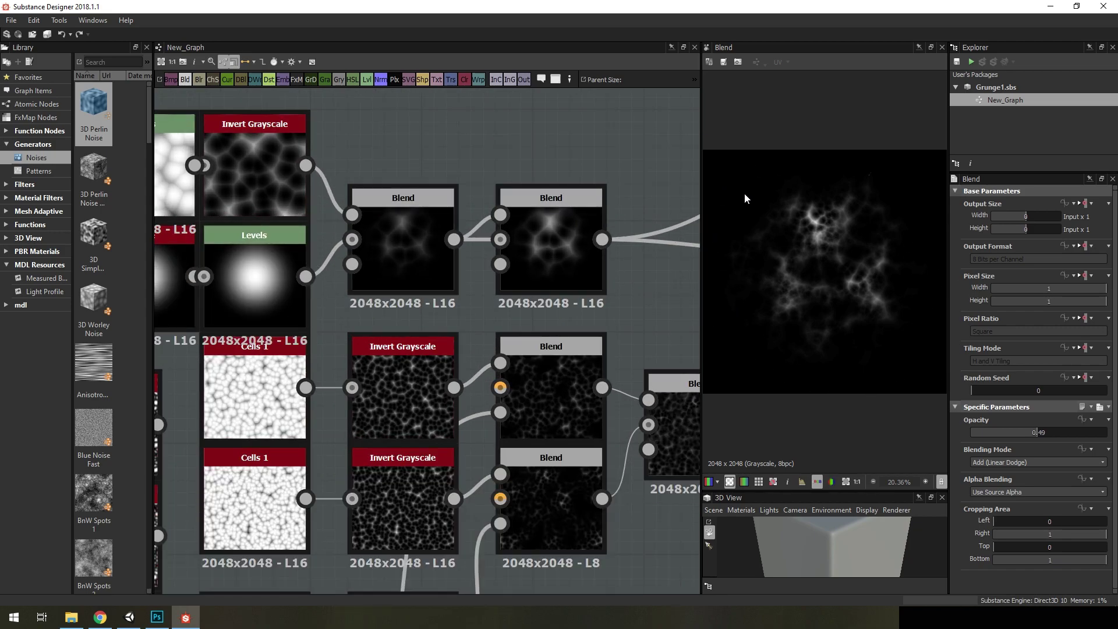
Step: In Grunge2.psd, toggle Noise33 копия 5's visibility and make it the active layer
{"action": "left_click", "coordinate": [157, 617]}
{"action": "left_click", "coordinate": [224, 46]}
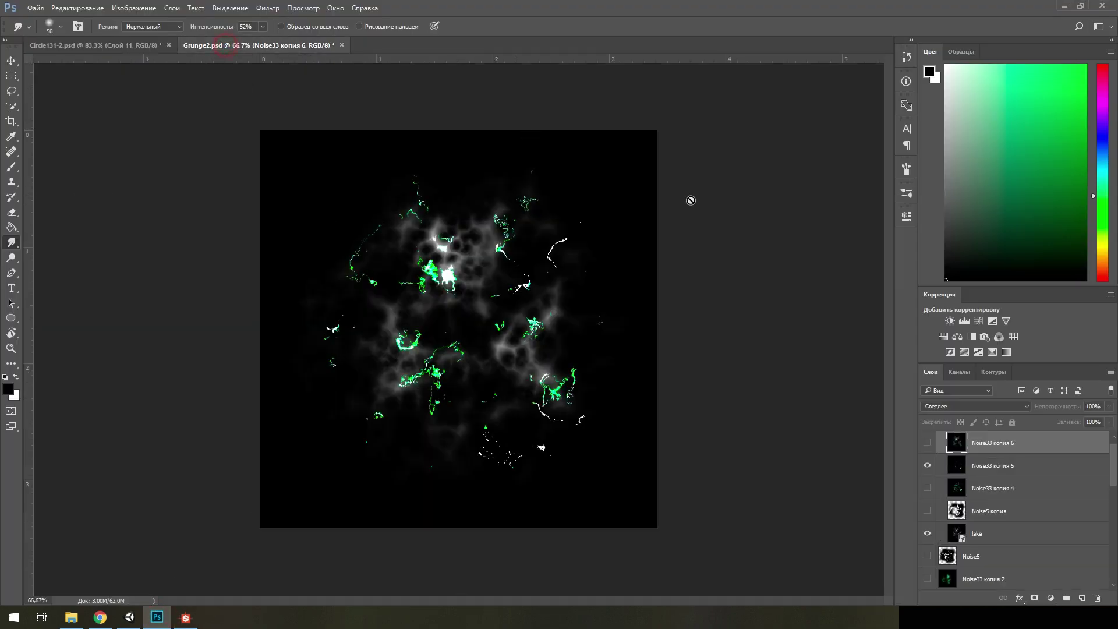
{"action": "scroll", "coordinate": [972, 492], "scroll_direction": "up", "scroll_amount": 1}
{"action": "scroll", "coordinate": [462, 385], "scroll_direction": "up", "scroll_amount": 3, "text": "alt"}
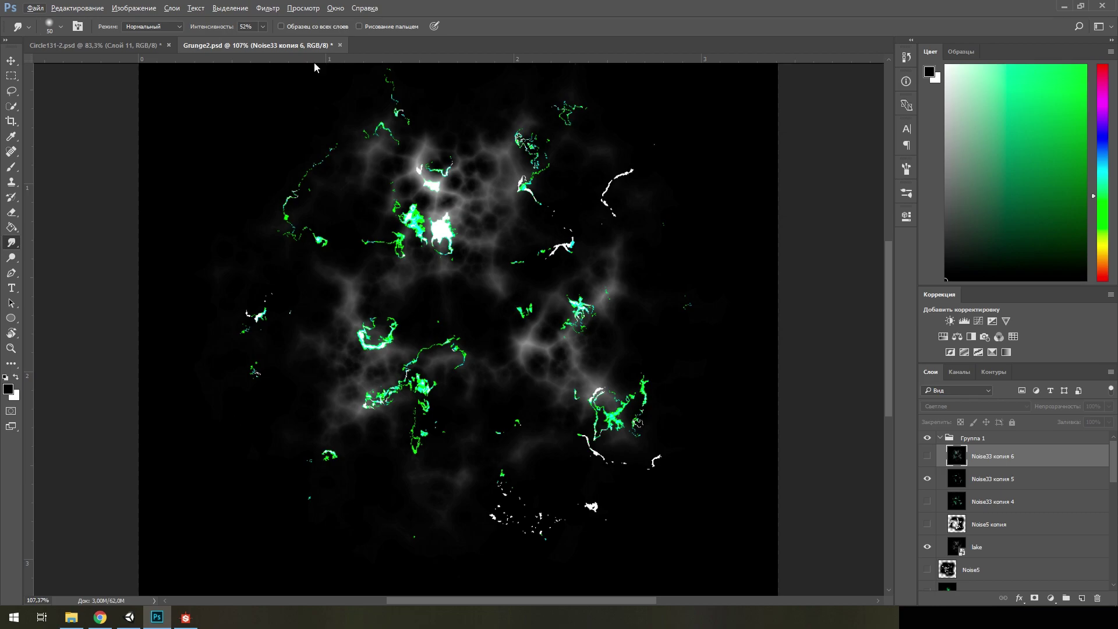
{"action": "left_click", "coordinate": [927, 478]}
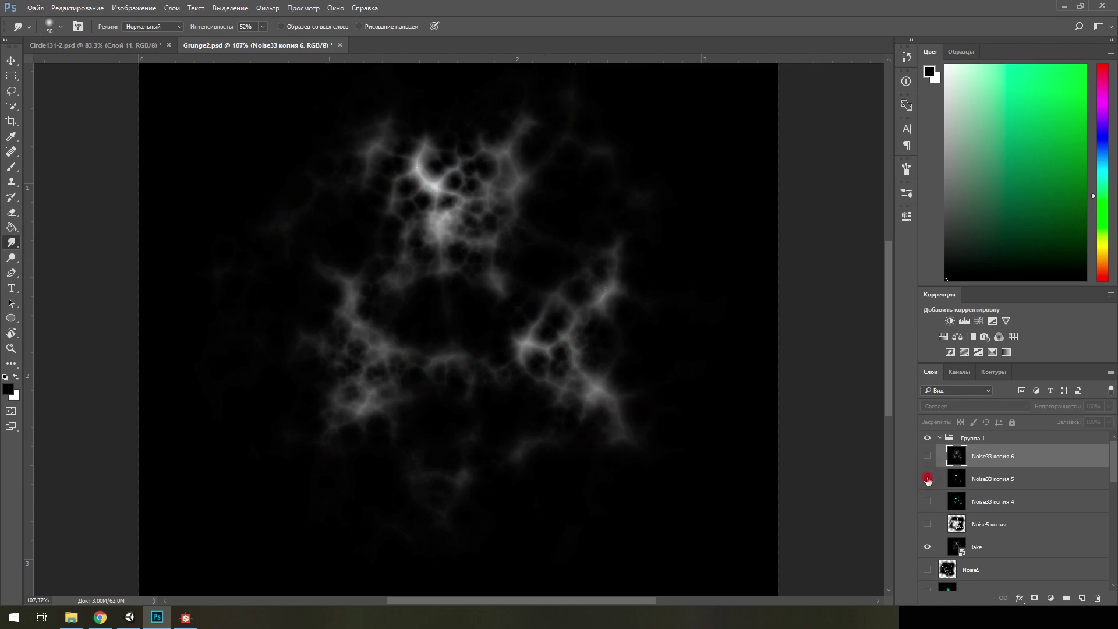
{"action": "left_click", "coordinate": [928, 478]}
{"action": "left_click", "coordinate": [958, 479]}
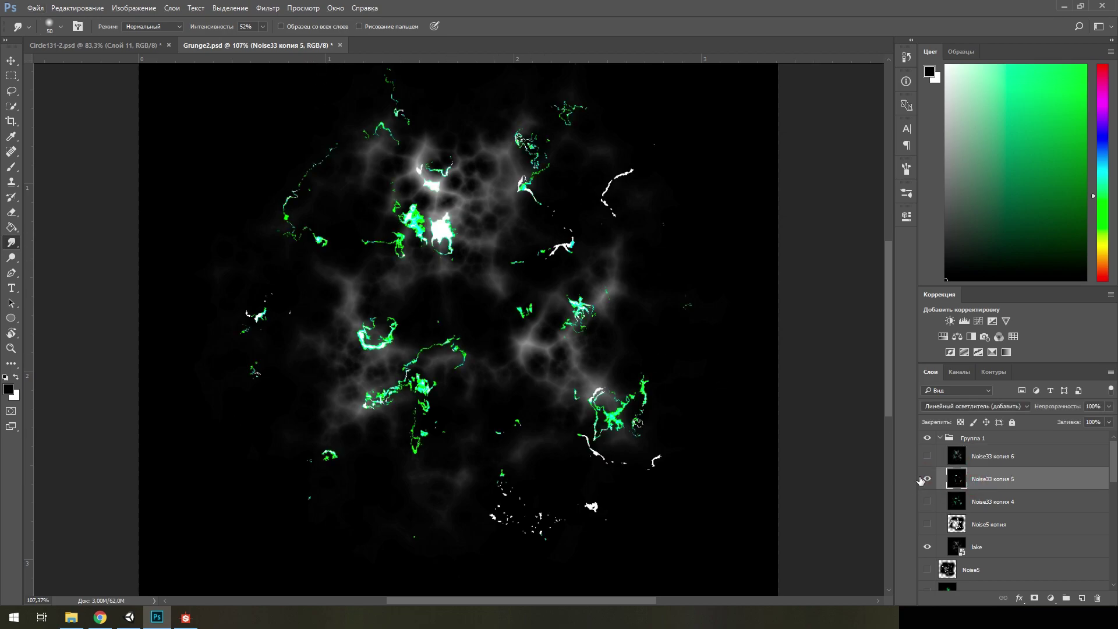
Step: Duplicate Noise33 копия 5 and Gaussian-blur the copy at radius 9,8 for a glow
{"action": "key", "text": "ctrl+j"}
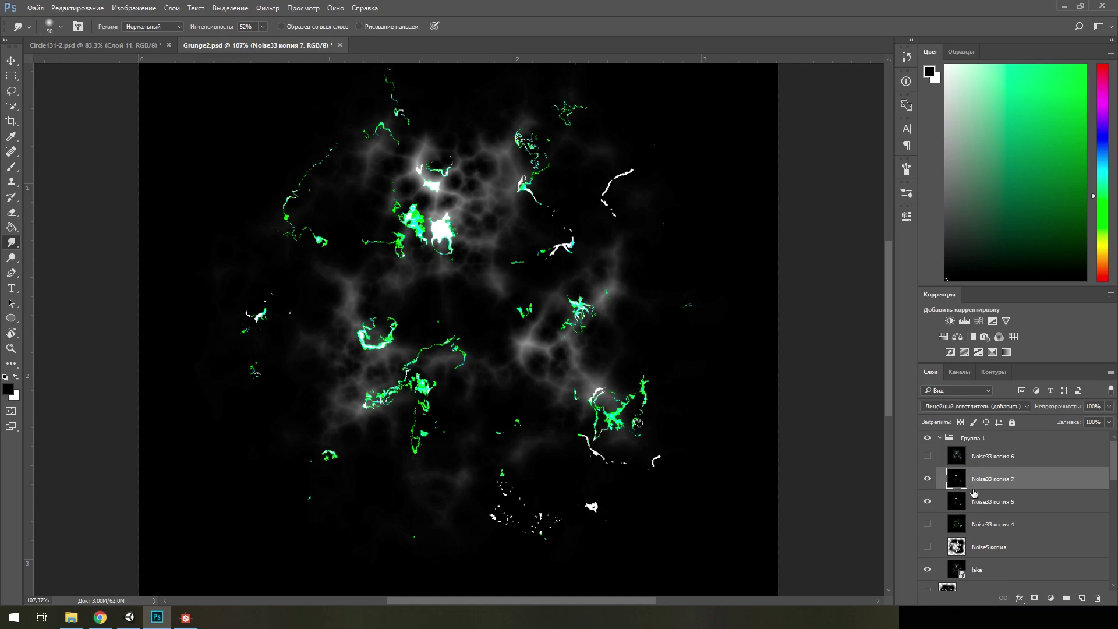
{"action": "left_click", "coordinate": [268, 8]}
{"action": "mouse_move", "coordinate": [289, 180]}
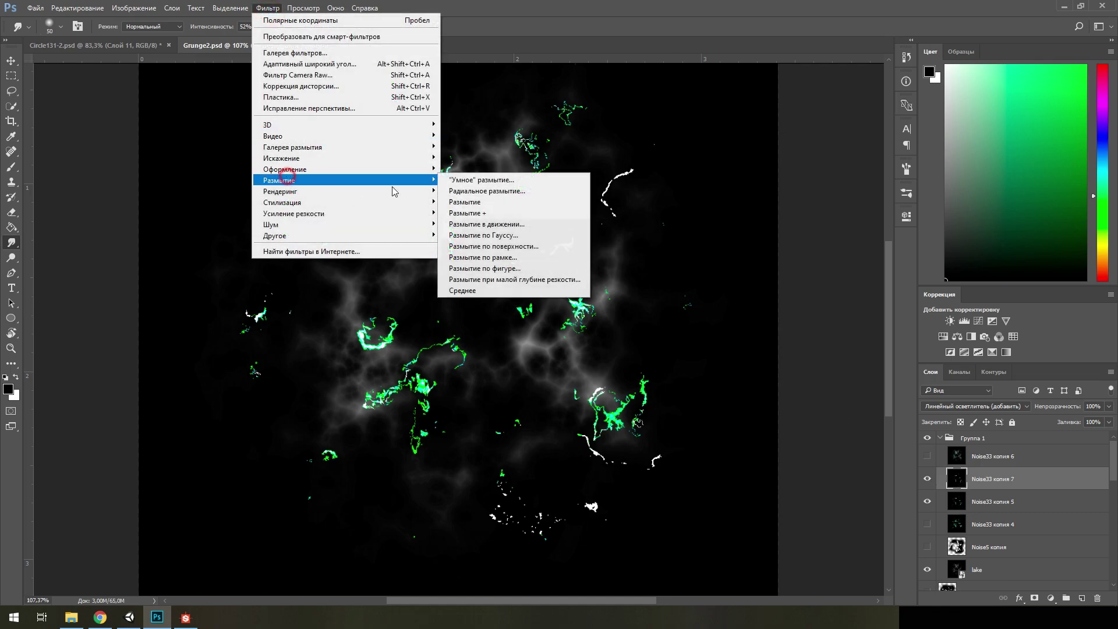
{"action": "left_click", "coordinate": [516, 235]}
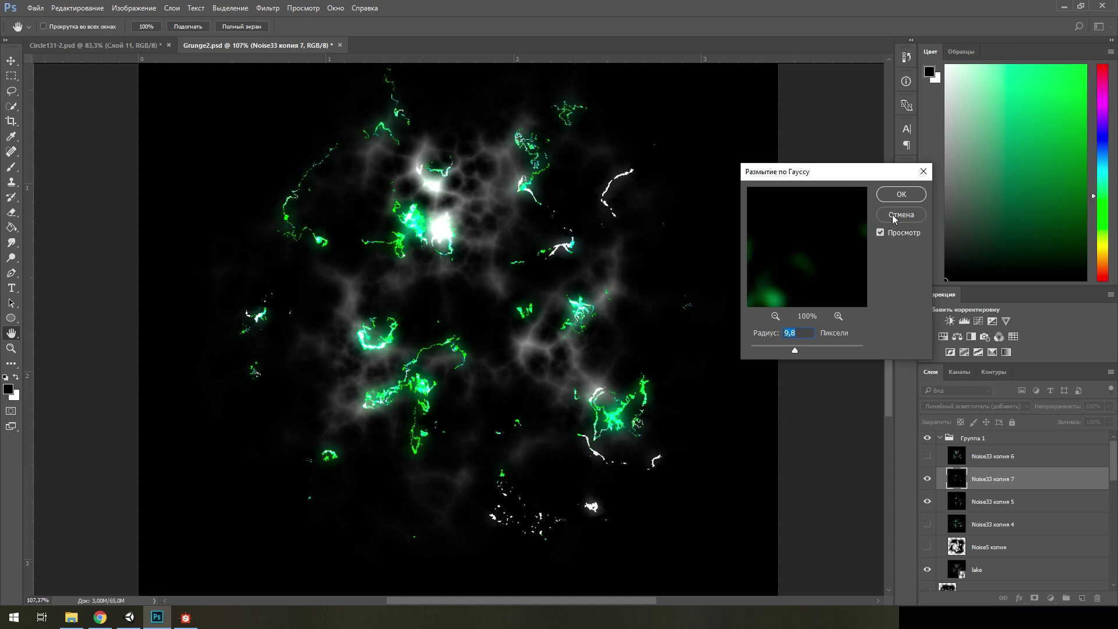
{"action": "left_click", "coordinate": [895, 217]}
{"action": "left_click", "coordinate": [927, 480]}
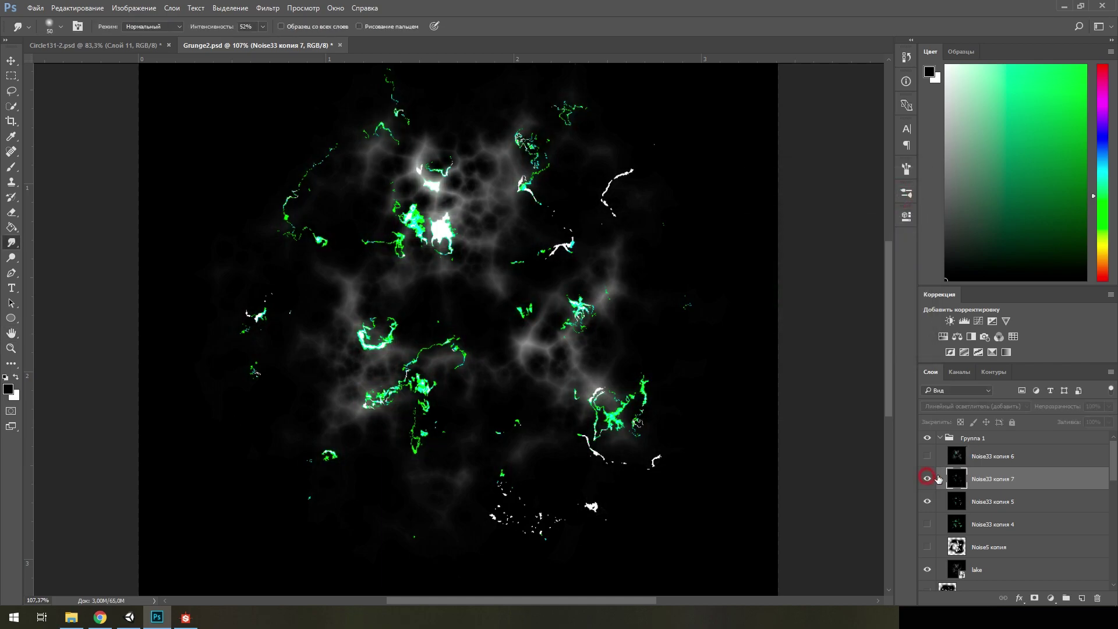
{"action": "left_click", "coordinate": [927, 479]}
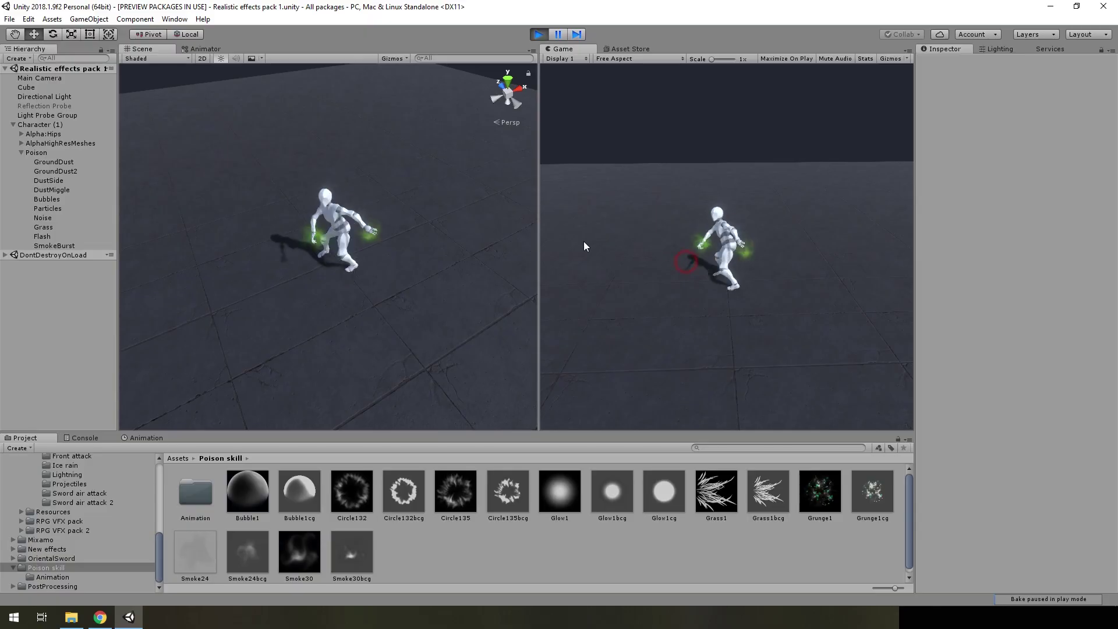
Step: Stop play mode, select Character (1) and locate its Hands particle system
{"action": "mouse_move", "coordinate": [366, 217]}
{"action": "left_mouse_down", "text": "alt"}
{"action": "mouse_move", "coordinate": [360, 254]}
{"action": "mouse_move", "coordinate": [408, 233]}
{"action": "left_mouse_up", "text": "alt"}
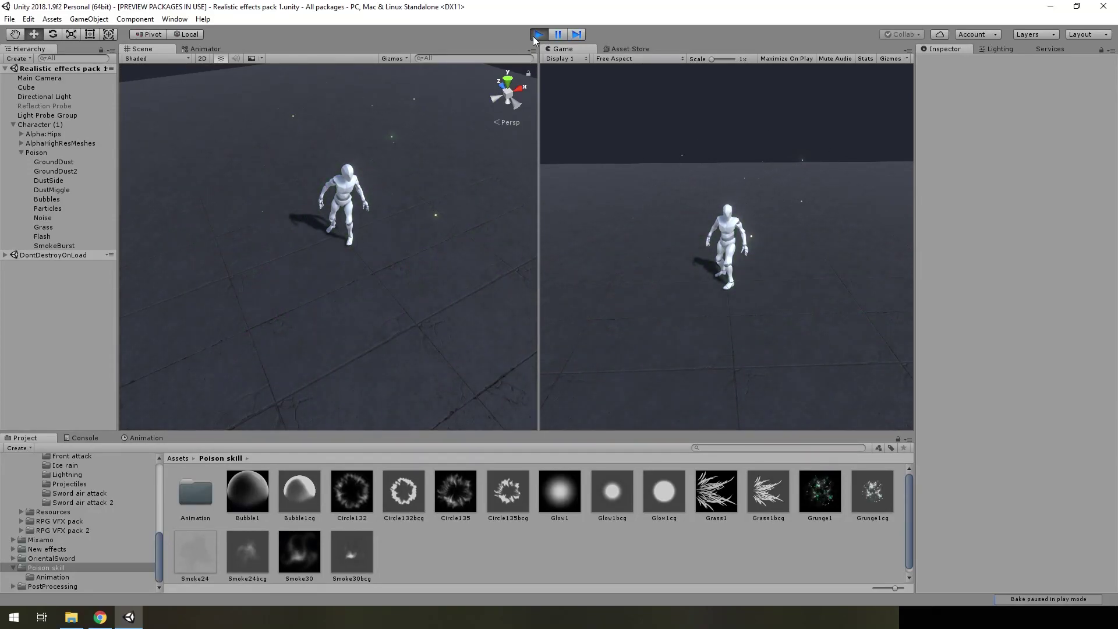
{"action": "left_click", "coordinate": [537, 34]}
{"action": "left_click", "coordinate": [87, 123]}
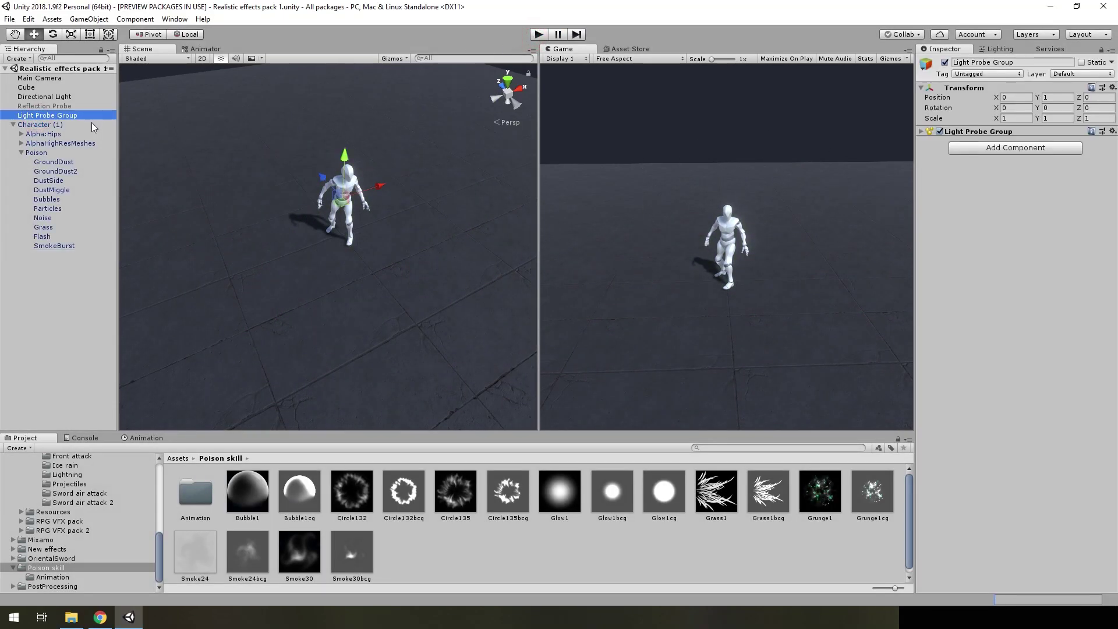
{"action": "left_click", "coordinate": [1024, 207]}
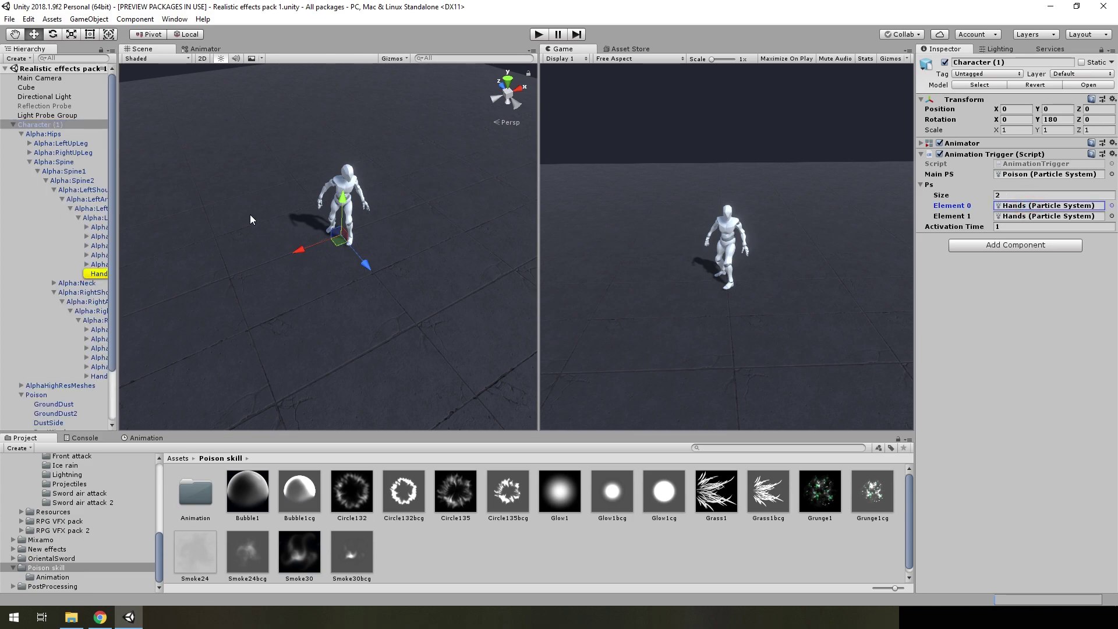
{"action": "left_click", "coordinate": [91, 275]}
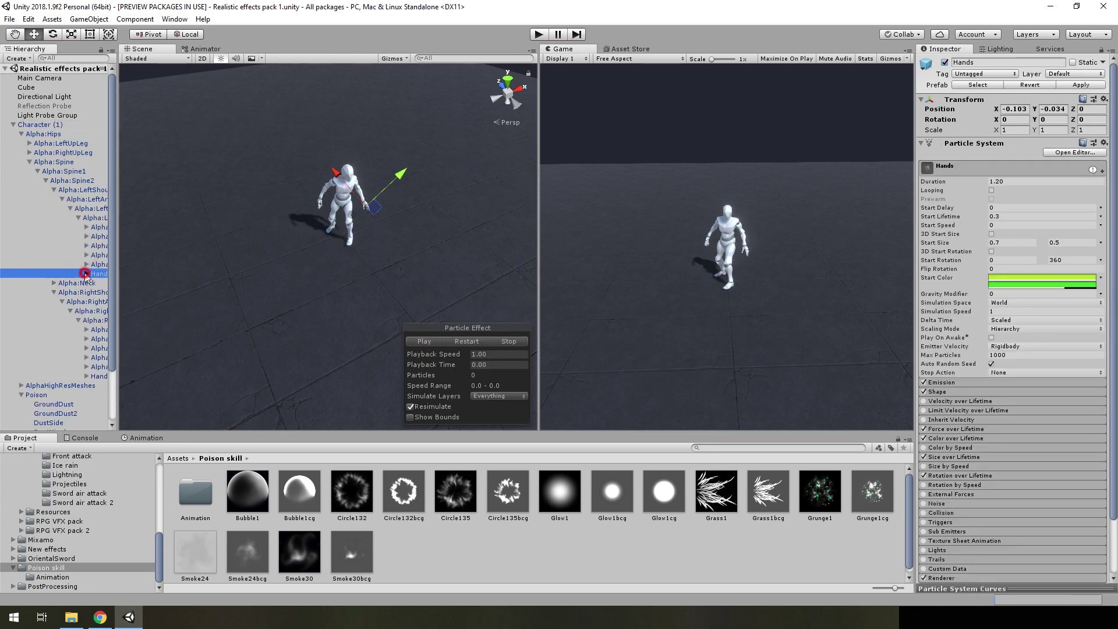
{"action": "right_click_drag", "start_coordinate": [459, 248], "coordinate": [379, 242]}
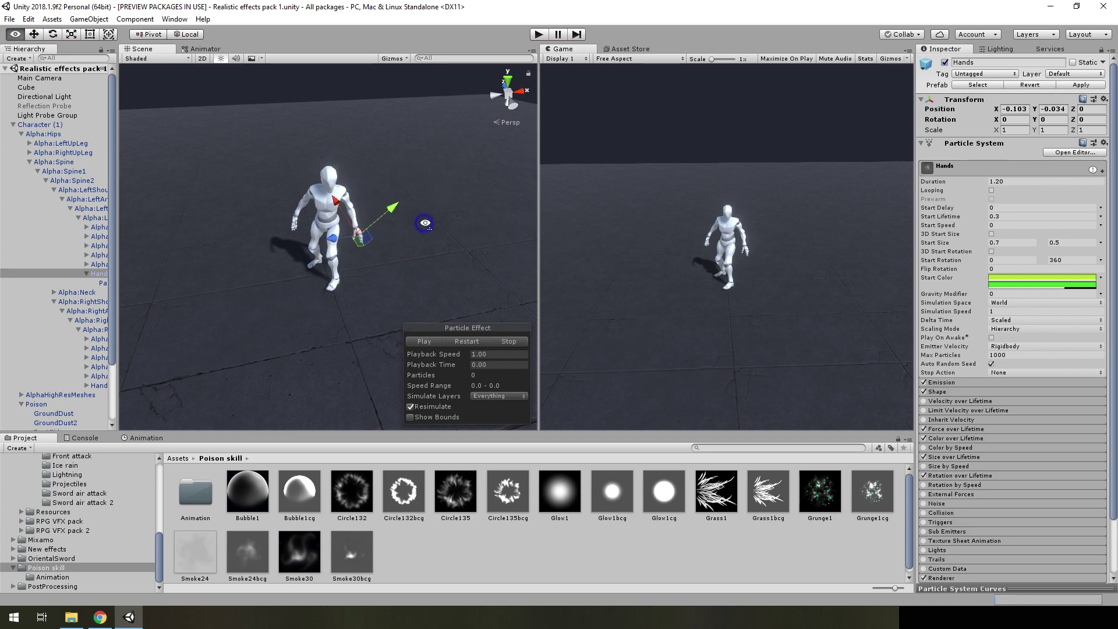
{"action": "right_click_drag", "start_coordinate": [425, 223], "coordinate": [215, 257]}
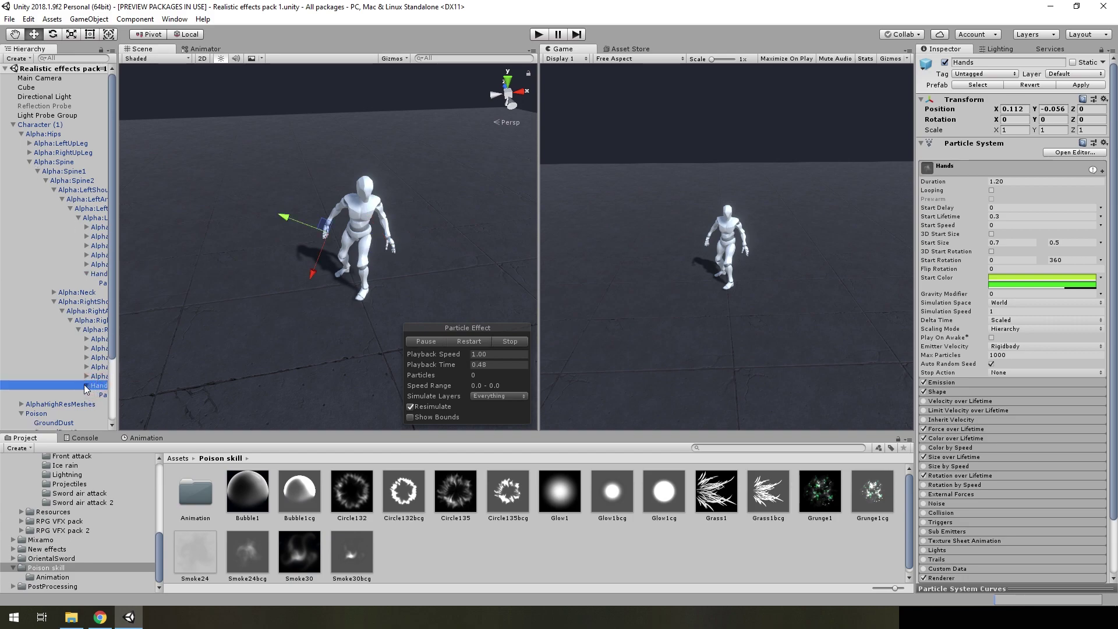
Step: Collapse the Hand and Alpha:Hips bone hierarchies and select all Poison child effects
{"action": "left_click", "coordinate": [87, 274]}
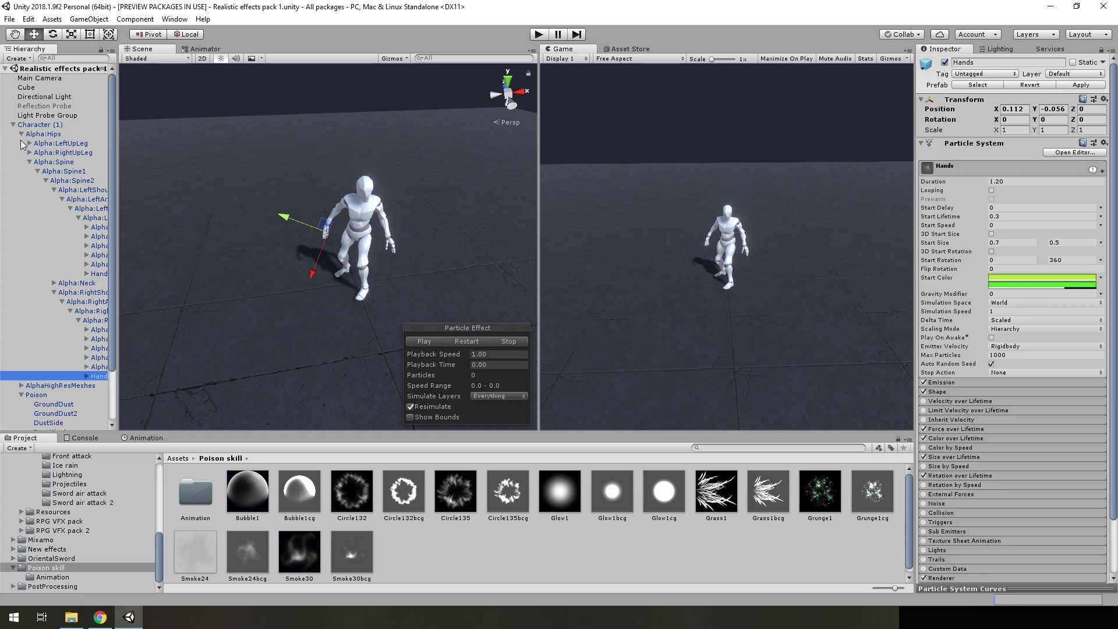
{"action": "left_click", "coordinate": [19, 134]}
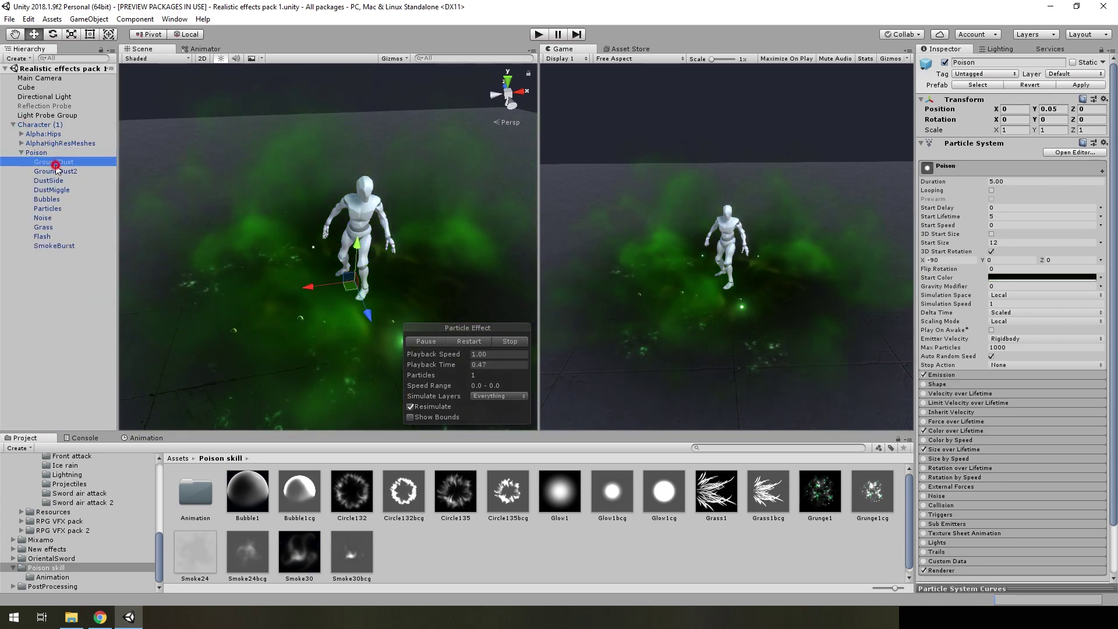
{"action": "left_click", "coordinate": [53, 162]}
{"action": "left_click", "coordinate": [54, 245], "text": "shift"}
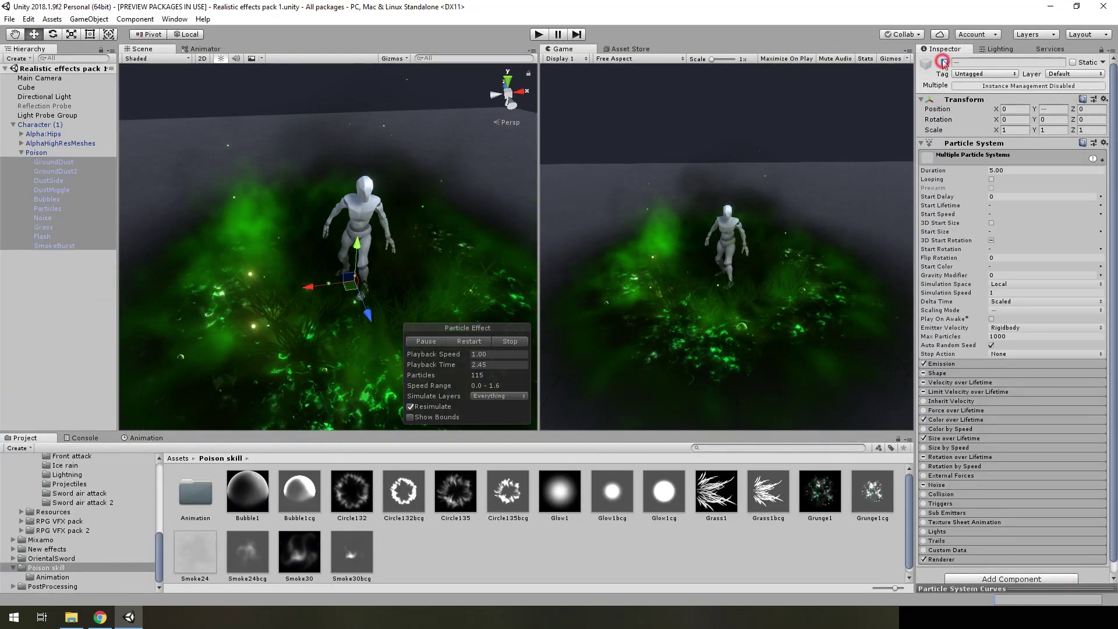
Step: Restart the Poison effect, then enable GroundDust and GroundDust2 and replay them
{"action": "mouse_move", "coordinate": [373, 250]}
{"action": "left_mouse_down", "text": "alt"}
{"action": "mouse_move", "coordinate": [430, 247]}
{"action": "mouse_move", "coordinate": [357, 217]}
{"action": "left_mouse_up", "text": "alt"}
{"action": "left_click", "coordinate": [36, 153]}
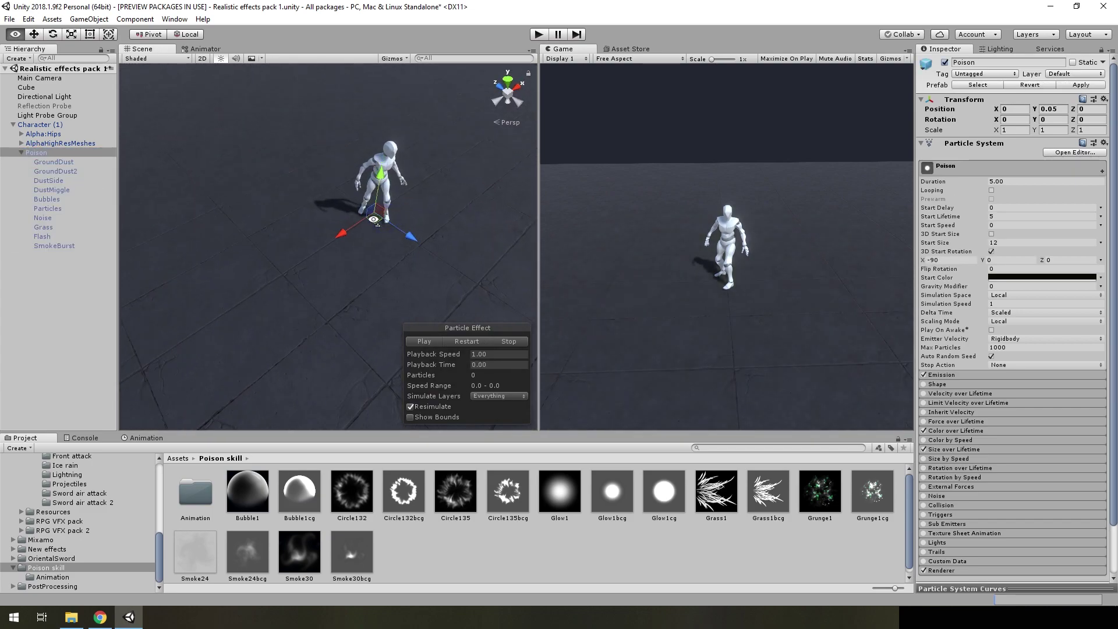
{"action": "left_click", "coordinate": [490, 343]}
{"action": "left_click_drag", "start_coordinate": [408, 257], "coordinate": [393, 250], "text": "alt"}
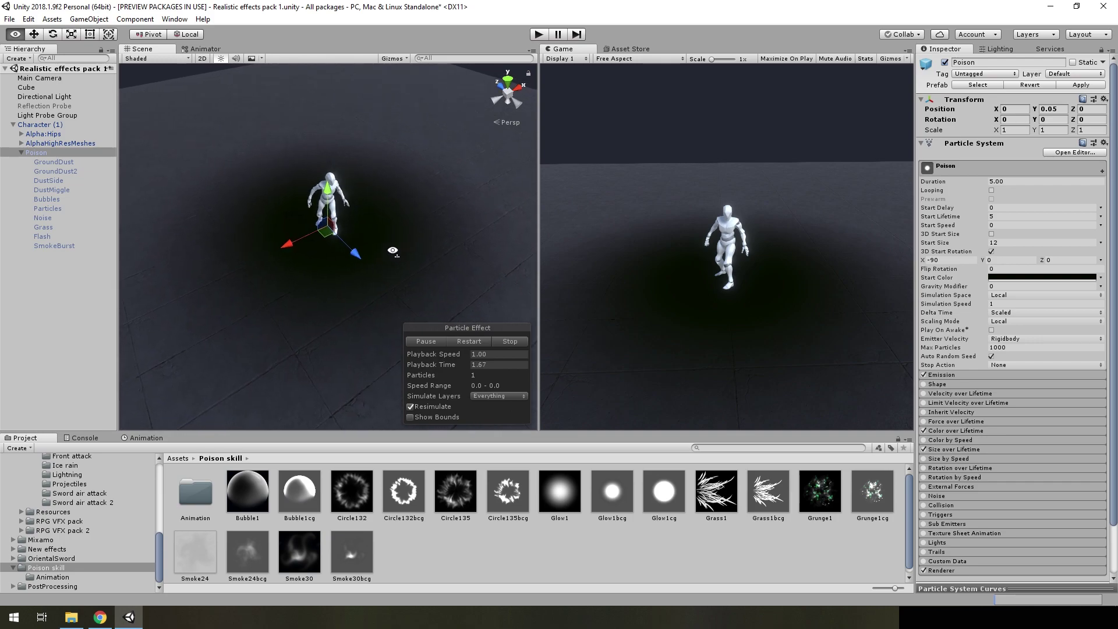
{"action": "left_click", "coordinate": [69, 171], "text": "shift"}
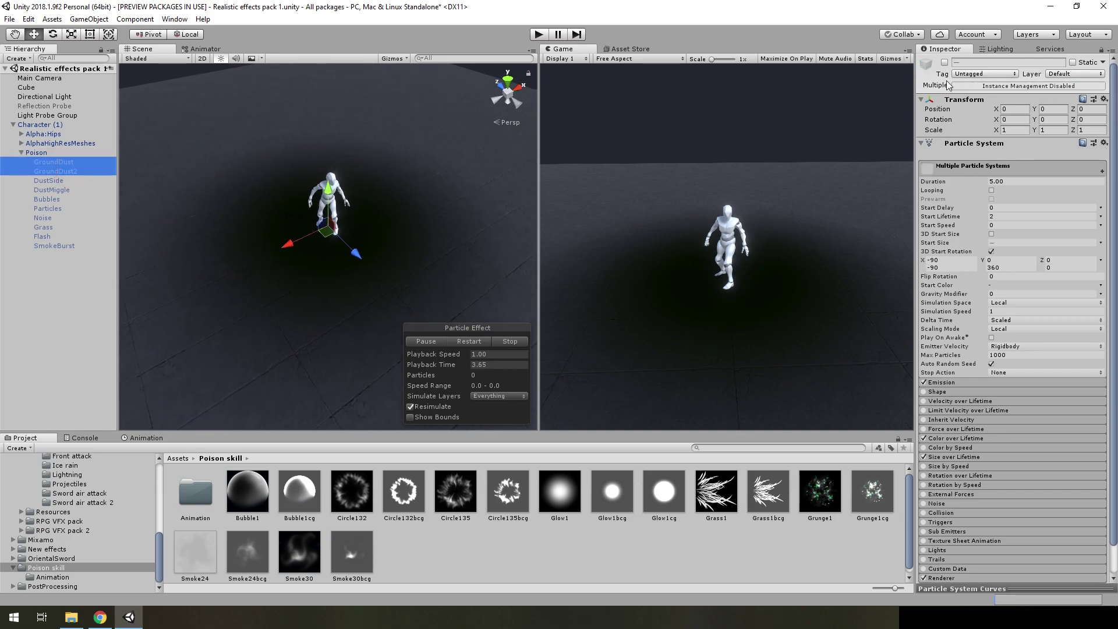
{"action": "left_click", "coordinate": [944, 62]}
{"action": "left_click", "coordinate": [469, 341]}
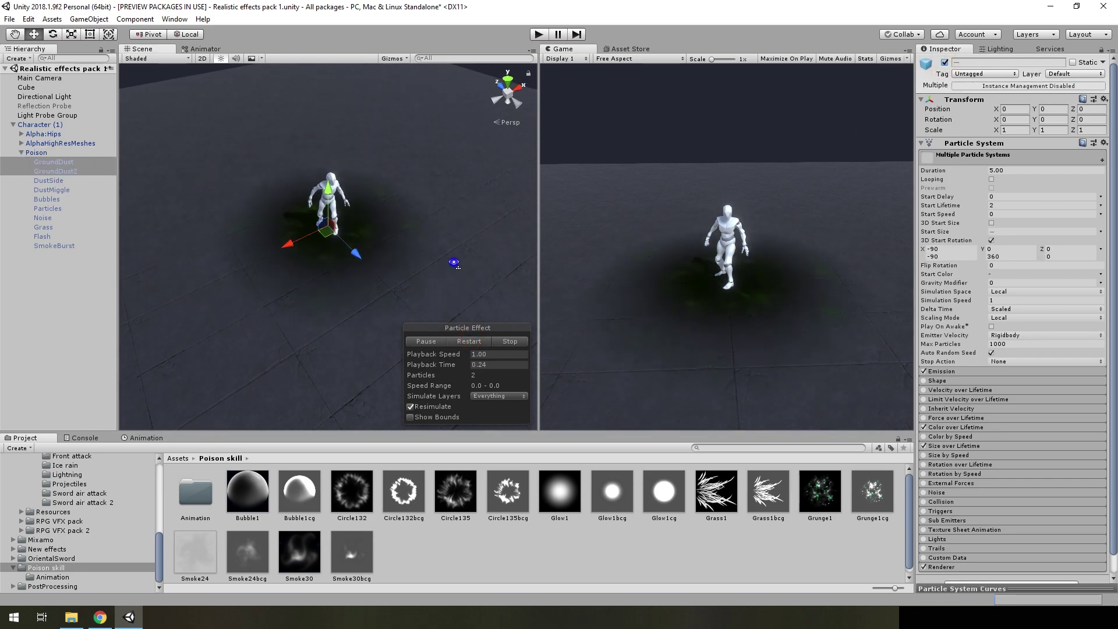
{"action": "left_click_drag", "start_coordinate": [454, 263], "coordinate": [443, 262], "text": "alt"}
Step: Select GroundDust alone and review its emission and renderer settings while replaying
{"action": "left_click", "coordinate": [54, 165]}
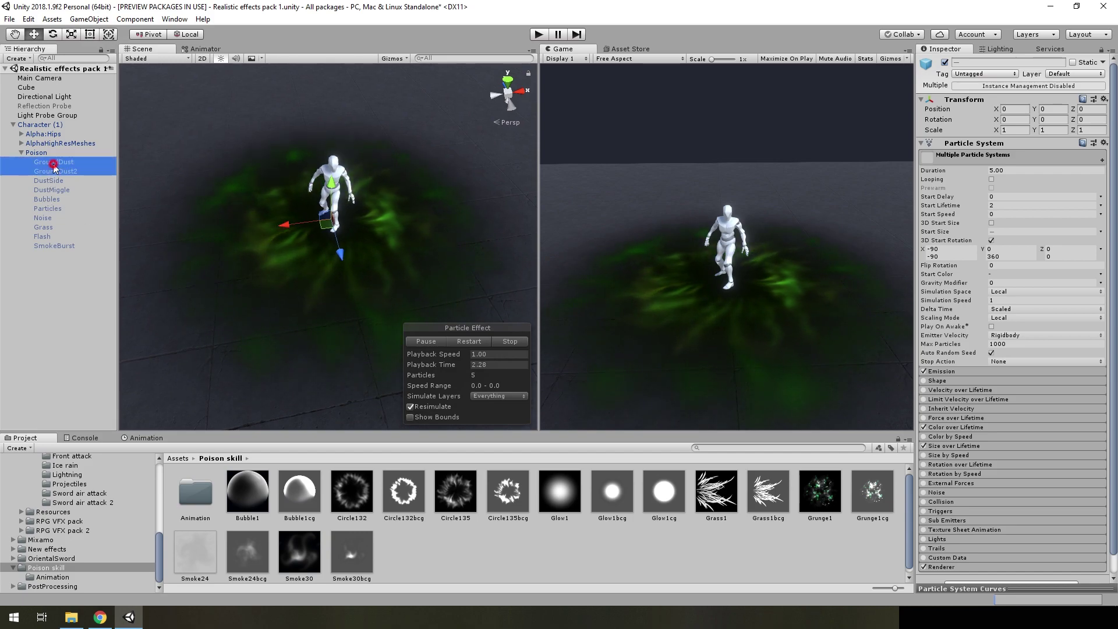
{"action": "left_click", "coordinate": [957, 383]}
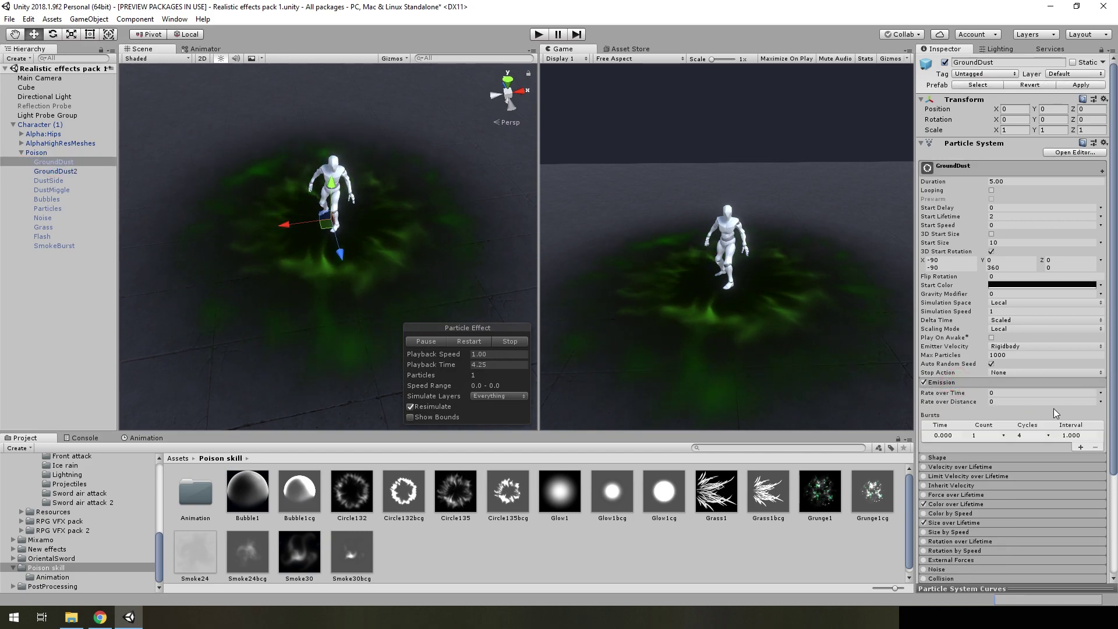
{"action": "left_click", "coordinate": [424, 341]}
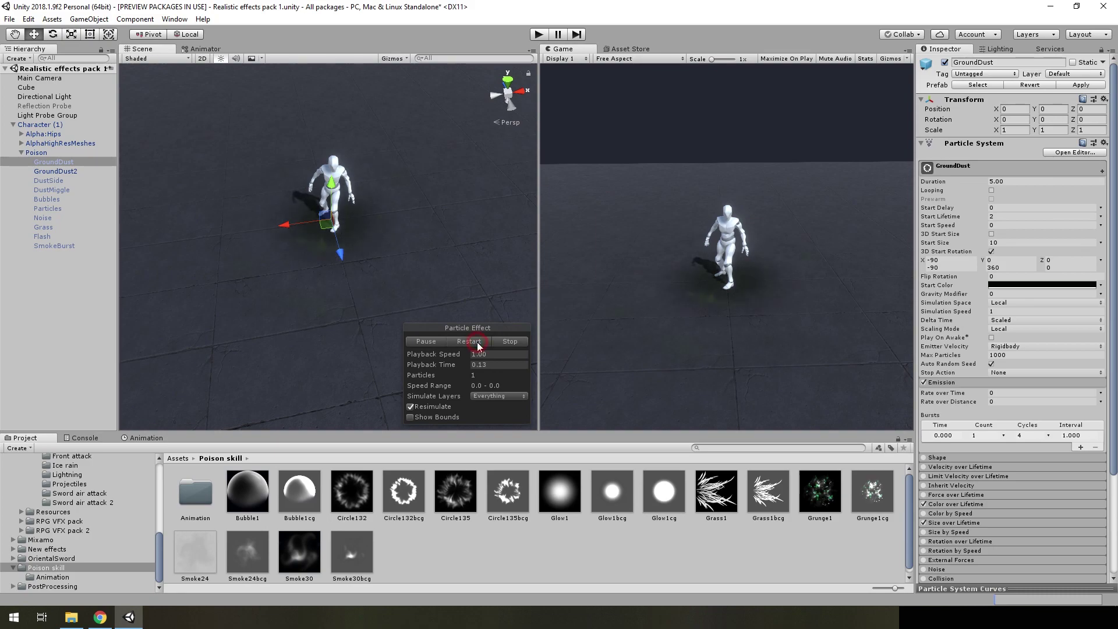
{"action": "left_click_drag", "start_coordinate": [386, 282], "coordinate": [406, 281], "text": "alt"}
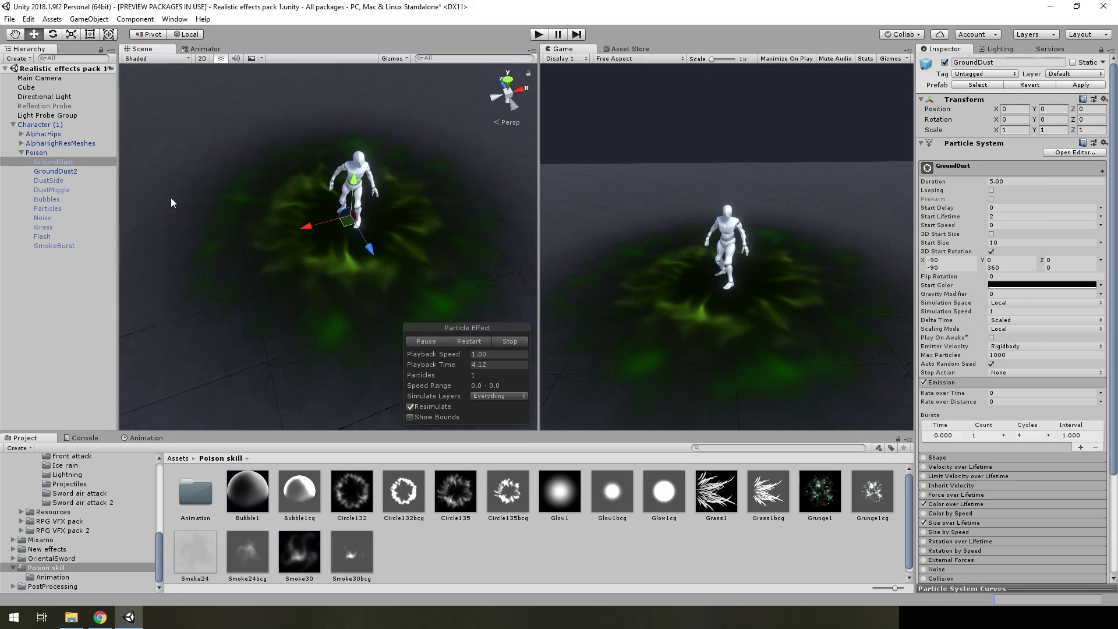
{"action": "scroll", "coordinate": [1020, 432], "scroll_direction": "down", "scroll_amount": 5}
{"action": "left_click", "coordinate": [964, 516]}
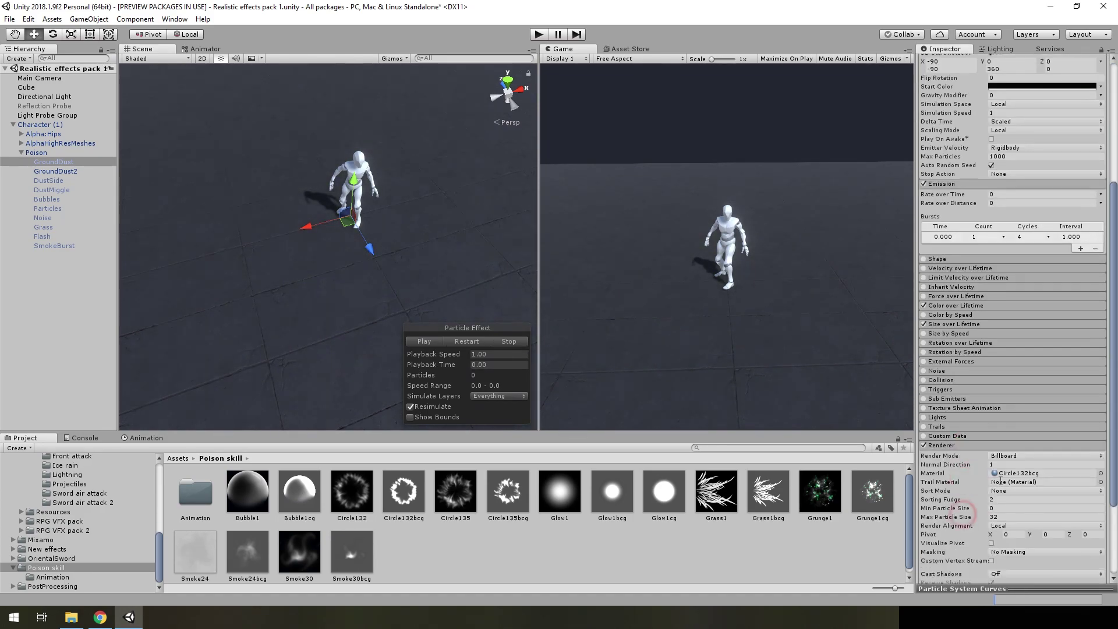
{"action": "scroll", "coordinate": [1012, 418], "scroll_direction": "down", "scroll_amount": 5}
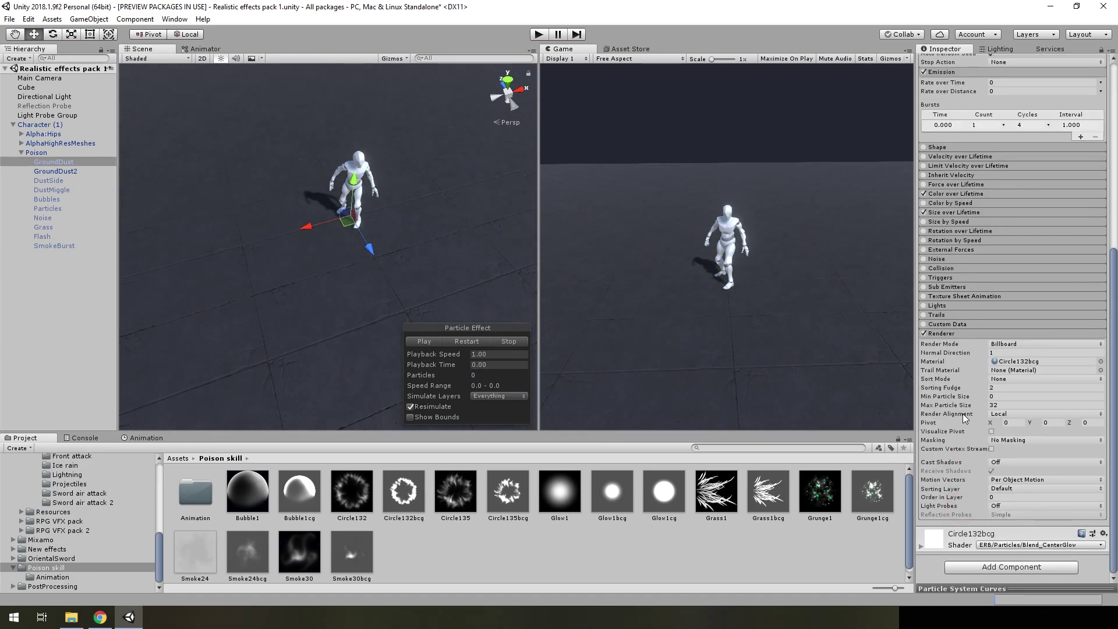
{"action": "left_click_drag", "start_coordinate": [460, 303], "coordinate": [407, 253], "text": "alt"}
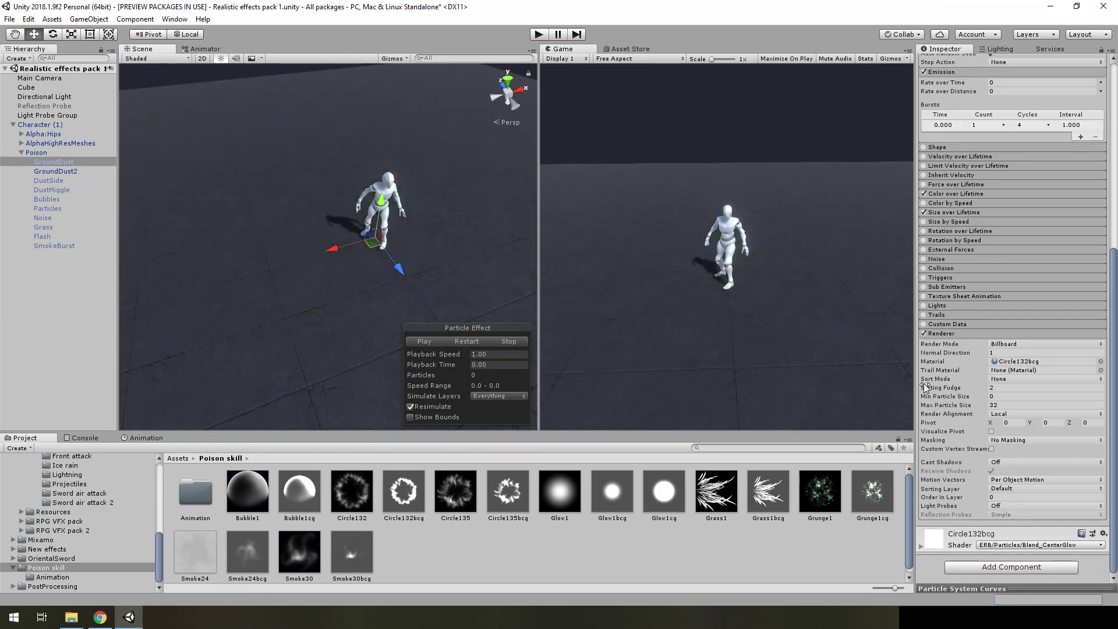
{"action": "left_click", "coordinate": [468, 342]}
{"action": "left_click_drag", "start_coordinate": [460, 303], "coordinate": [451, 262], "text": "alt"}
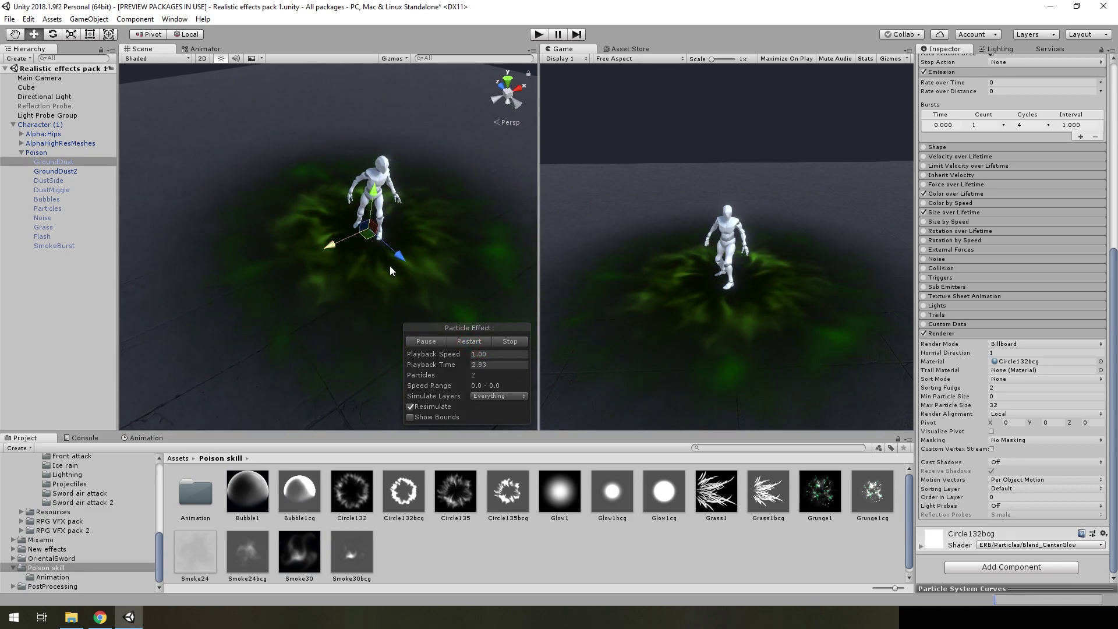
{"action": "scroll", "coordinate": [422, 233], "scroll_direction": "down", "scroll_amount": 2}
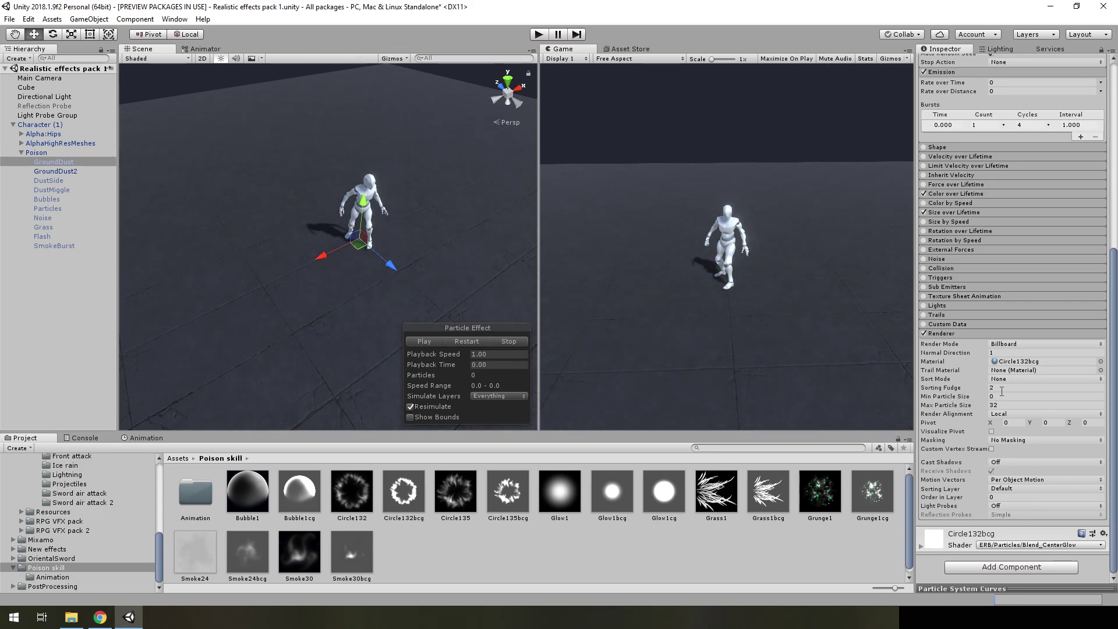
Step: Review the Poison layer's renderer settings during playback, then select the DustSide layer
{"action": "left_click", "coordinate": [60, 152]}
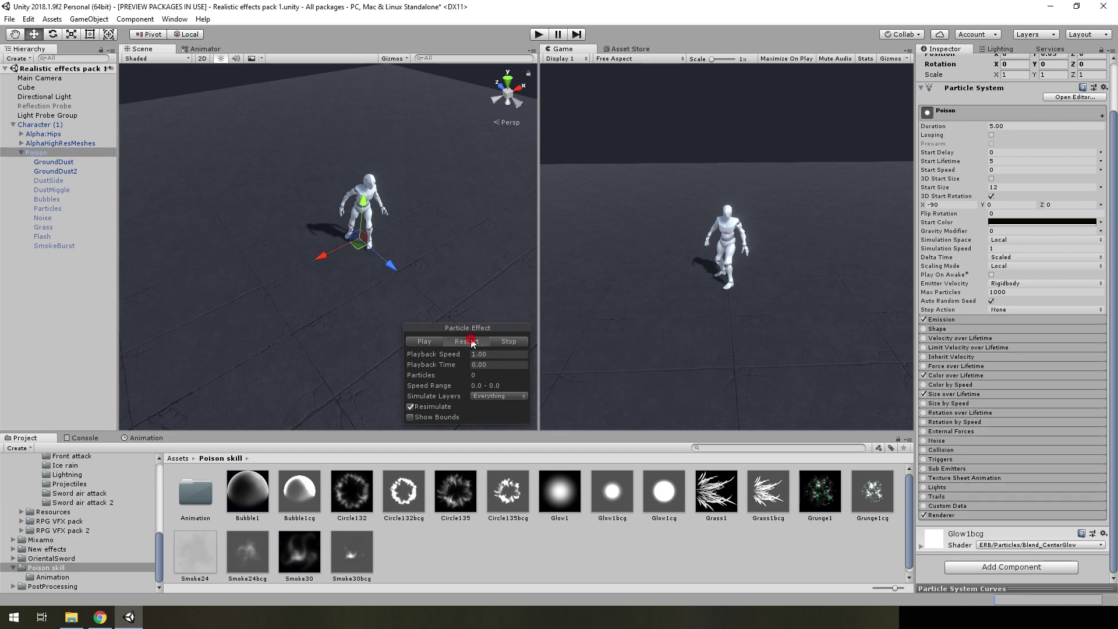
{"action": "left_click", "coordinate": [471, 341]}
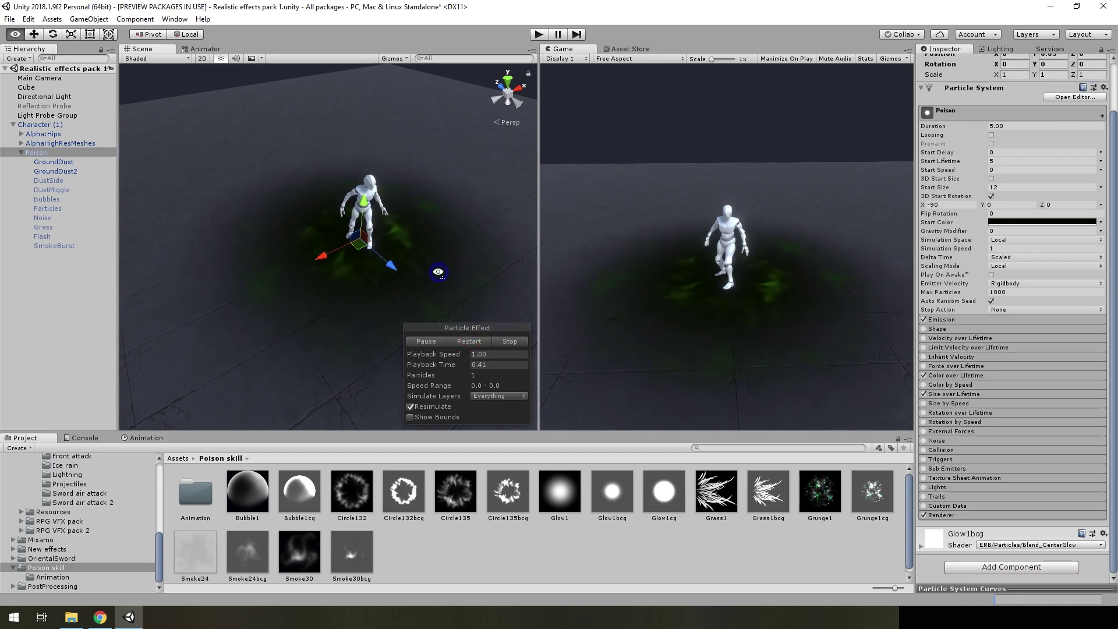
{"action": "left_click", "coordinate": [951, 514]}
{"action": "scroll", "coordinate": [992, 430], "scroll_direction": "down", "scroll_amount": 5}
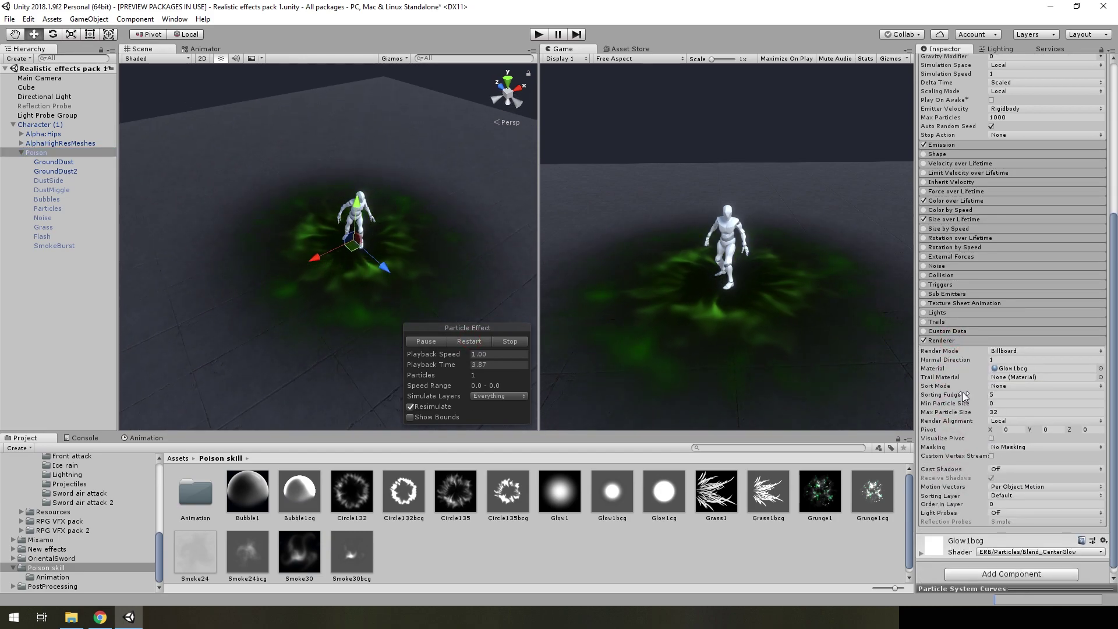
{"action": "right_click_drag", "start_coordinate": [441, 281], "coordinate": [386, 281]}
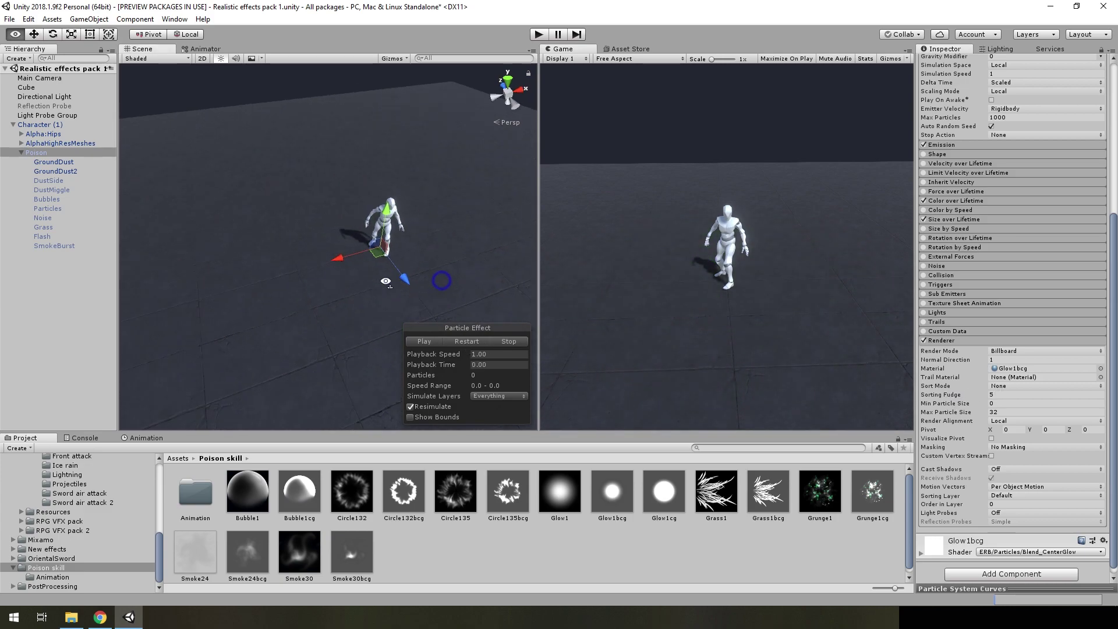
{"action": "right_click_drag", "start_coordinate": [413, 225], "coordinate": [427, 225]}
{"action": "left_click", "coordinate": [464, 341]}
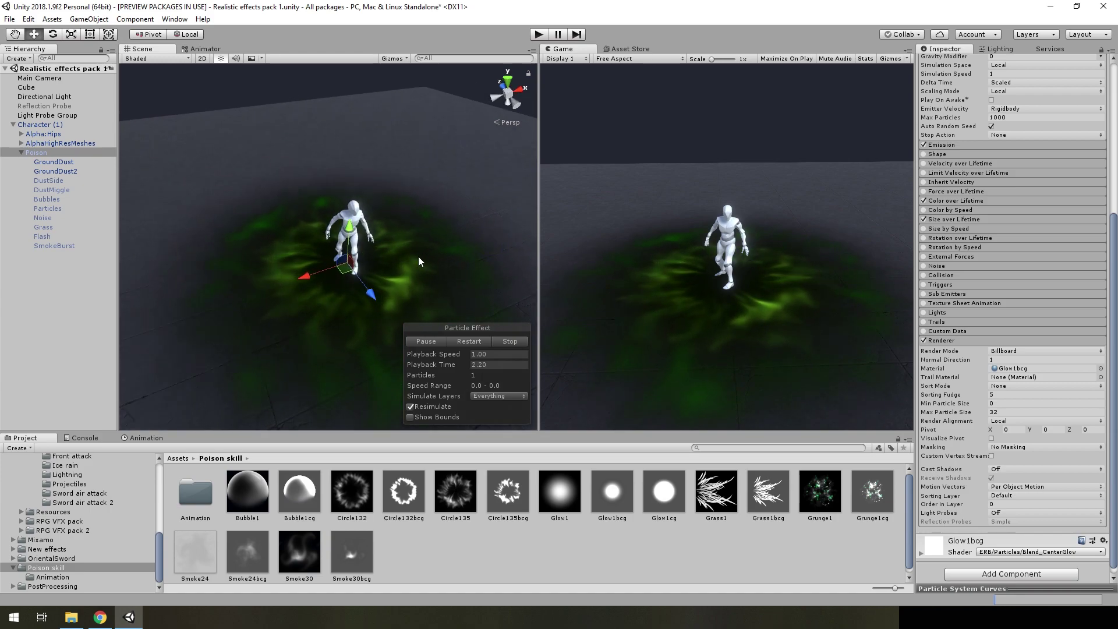
{"action": "right_click_drag", "start_coordinate": [418, 256], "coordinate": [368, 260]}
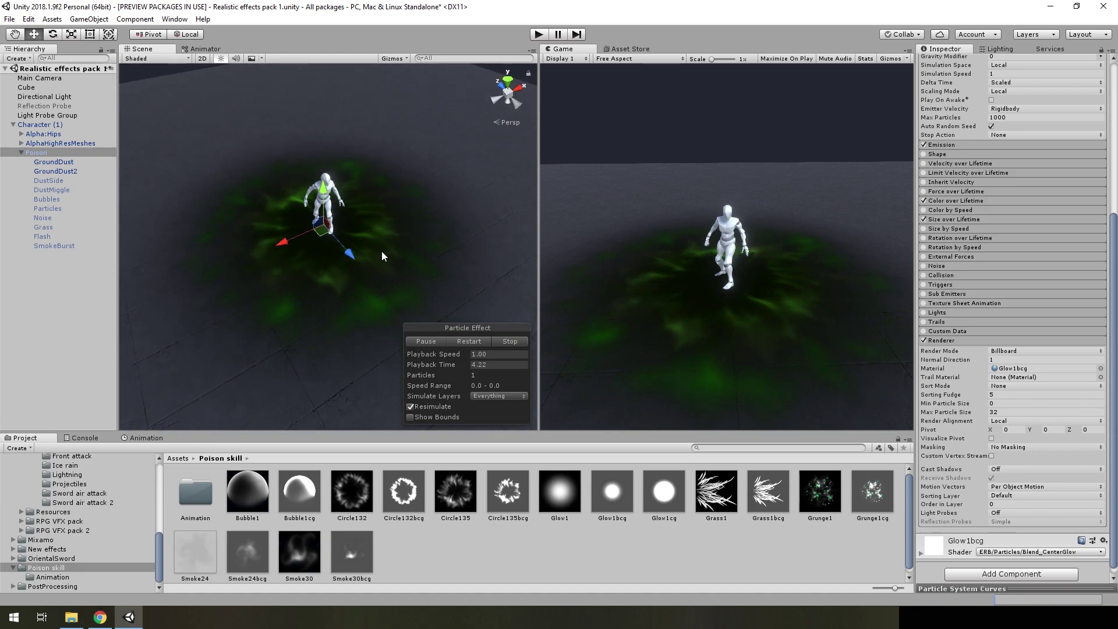
{"action": "left_click", "coordinate": [382, 250]}
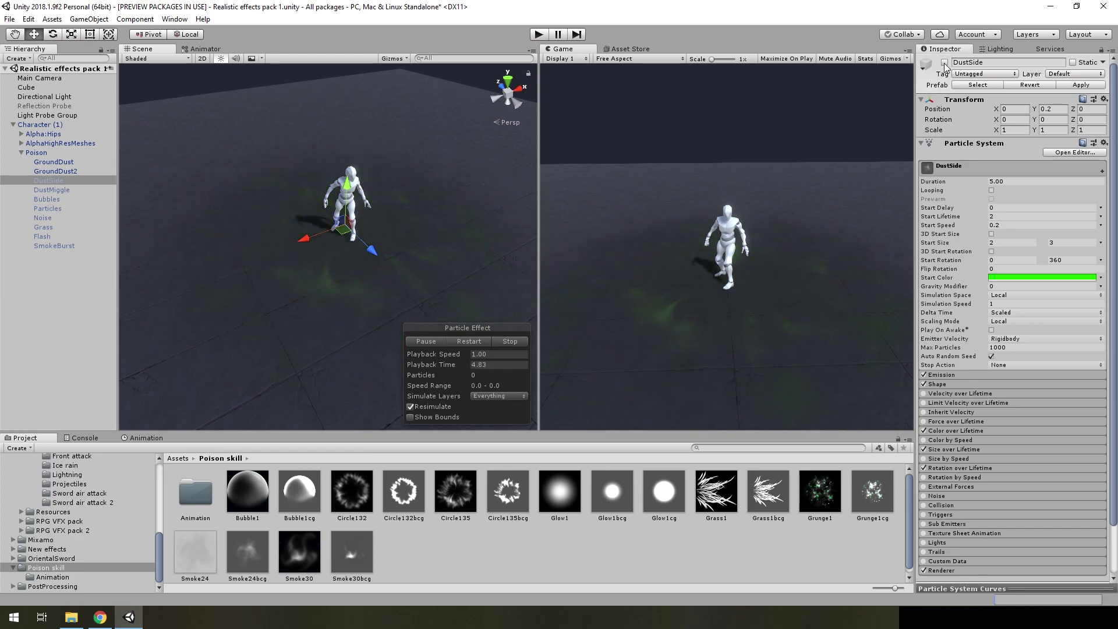
Step: Test DustSide's Shape radius thickness at 1, then undo it back to 0.7
{"action": "left_click", "coordinate": [455, 347]}
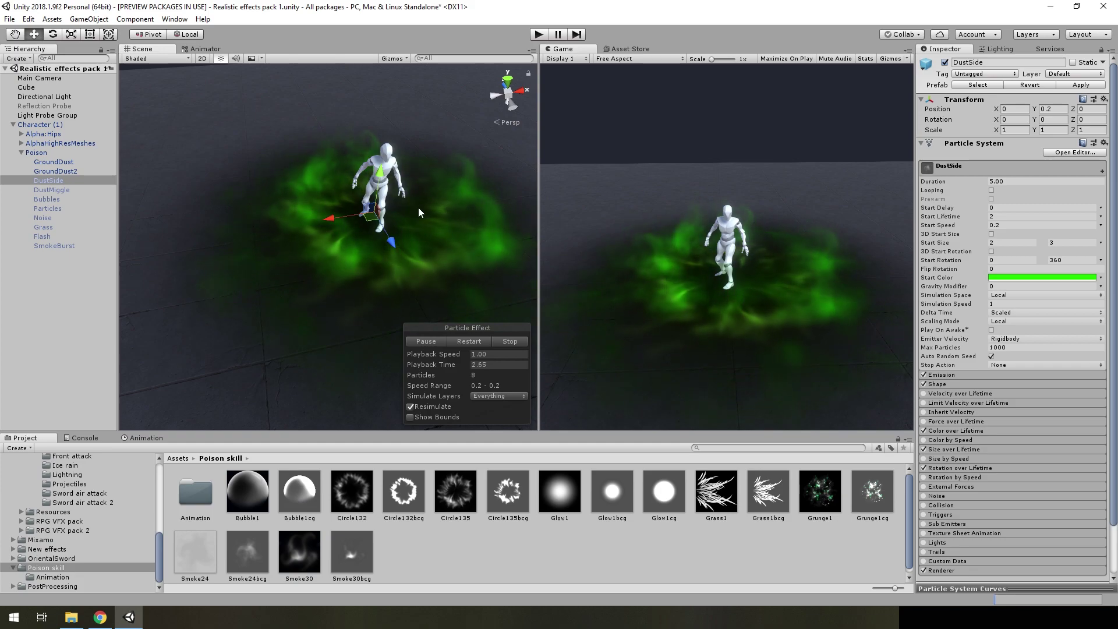
{"action": "left_click", "coordinate": [939, 383]}
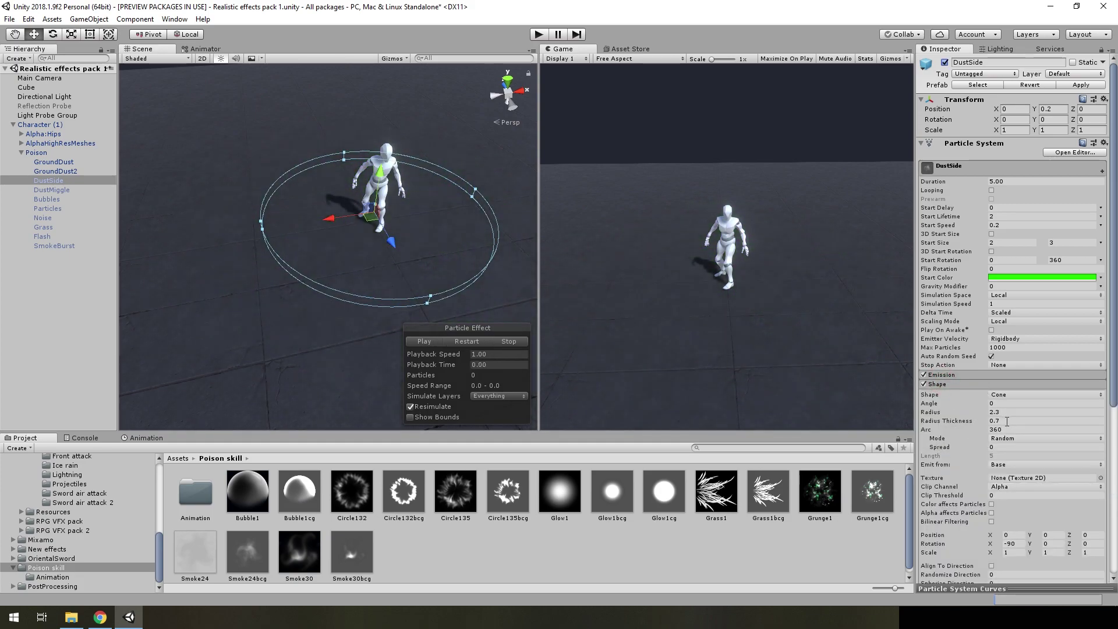
{"action": "left_click", "coordinate": [467, 344]}
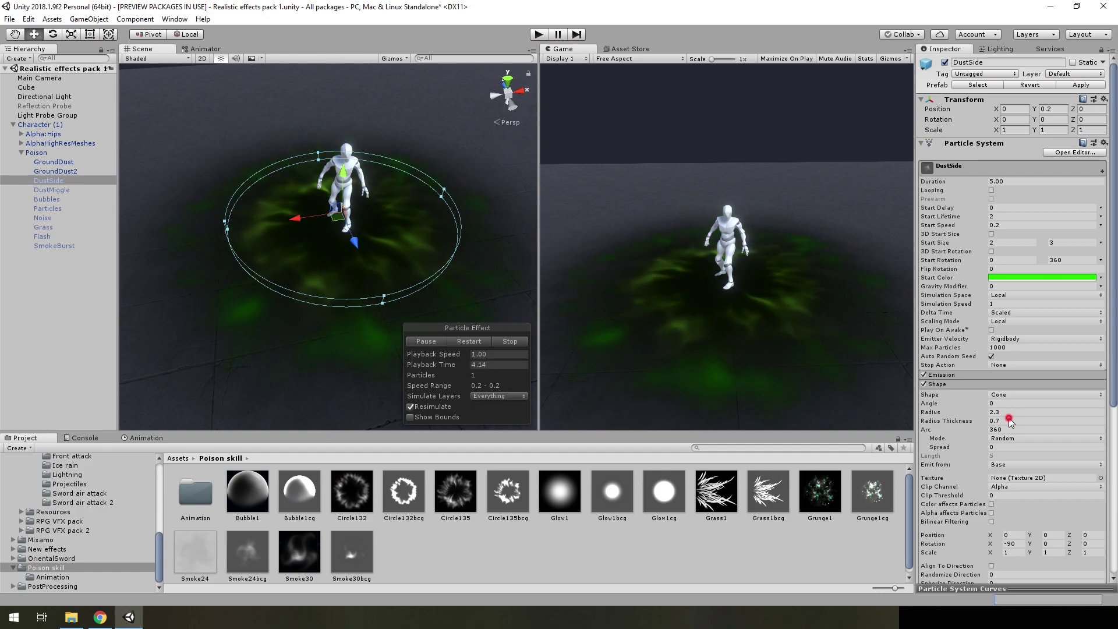
{"action": "left_click_drag", "start_coordinate": [984, 420], "coordinate": [1018, 421]}
{"action": "left_click", "coordinate": [477, 340]}
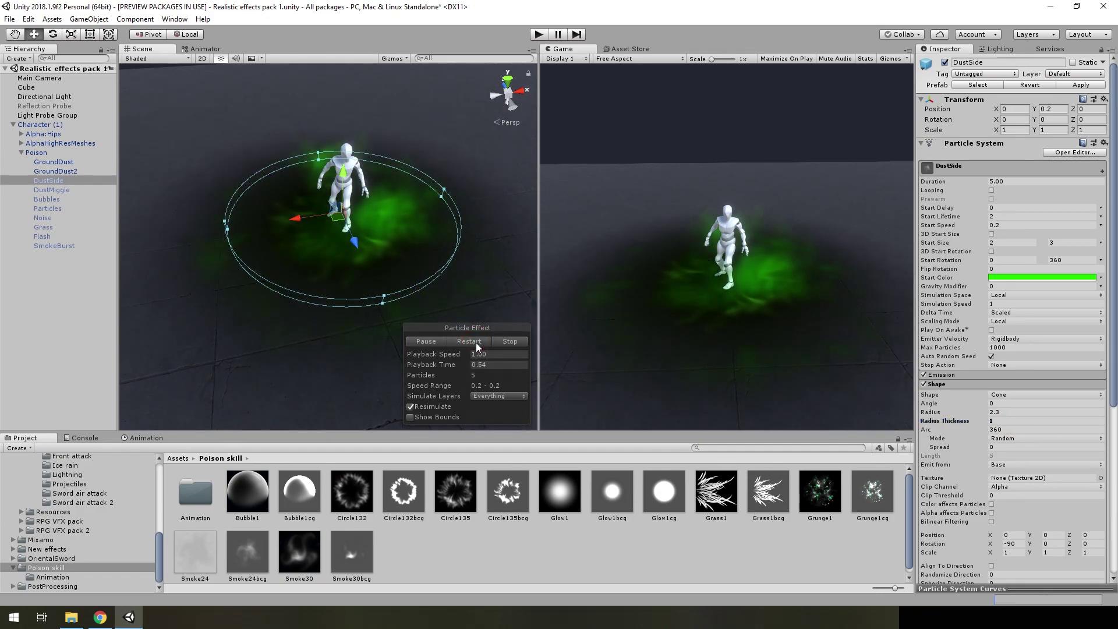
{"action": "key", "text": "ctrl+z"}
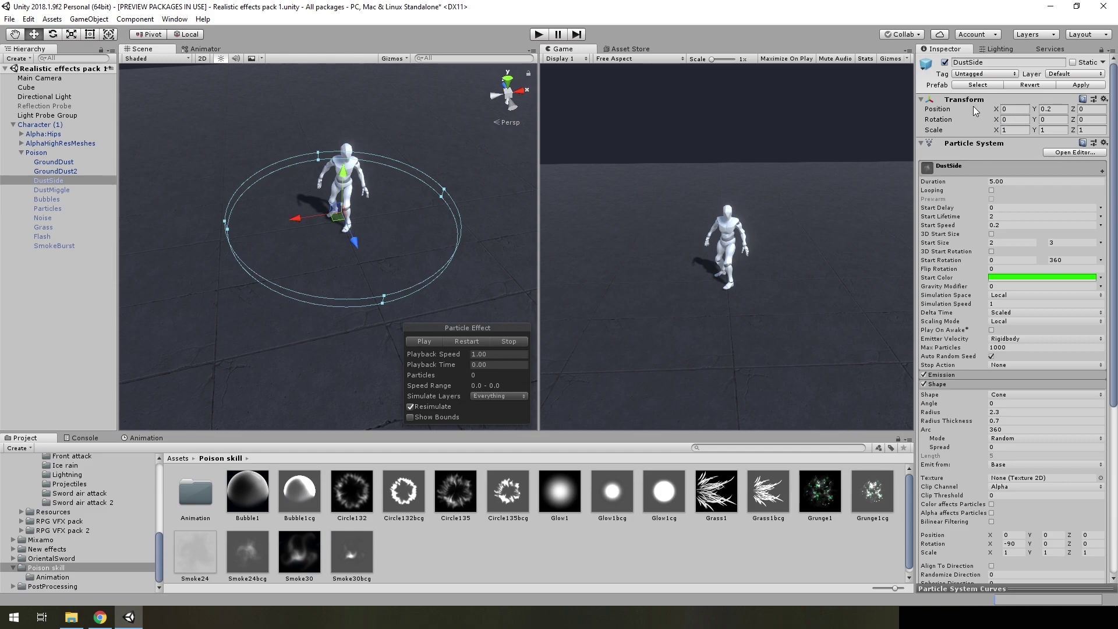
Step: Select the DustMiggle layer and play its particles around the character
{"action": "scroll", "coordinate": [1009, 440], "scroll_direction": "down", "scroll_amount": 2}
{"action": "scroll", "coordinate": [1009, 441], "scroll_direction": "down", "scroll_amount": 1}
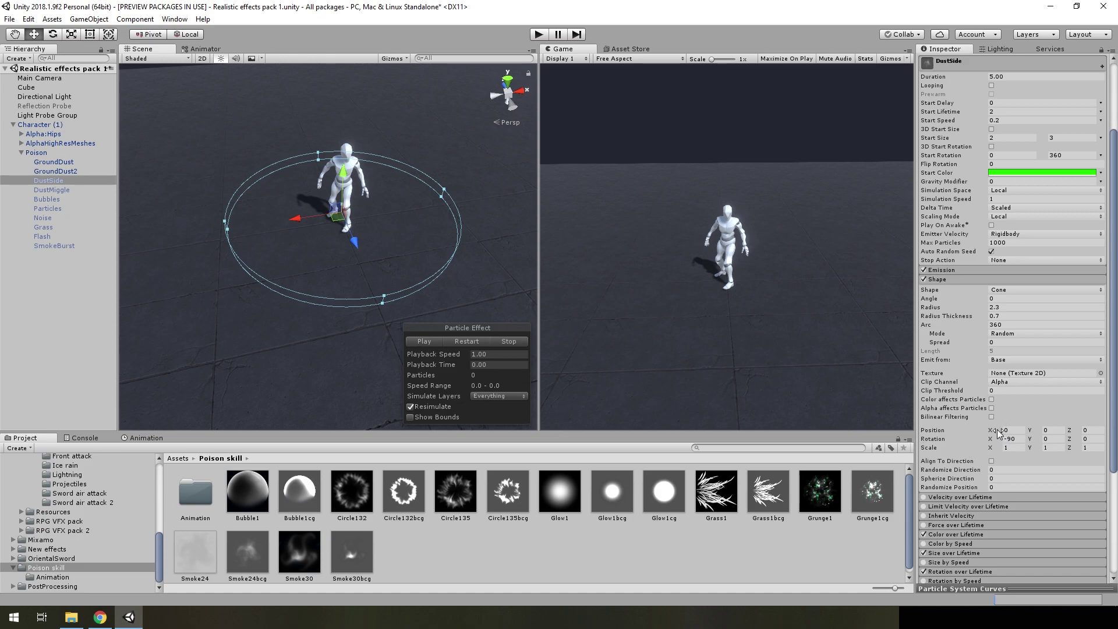
{"action": "left_click", "coordinate": [89, 192]}
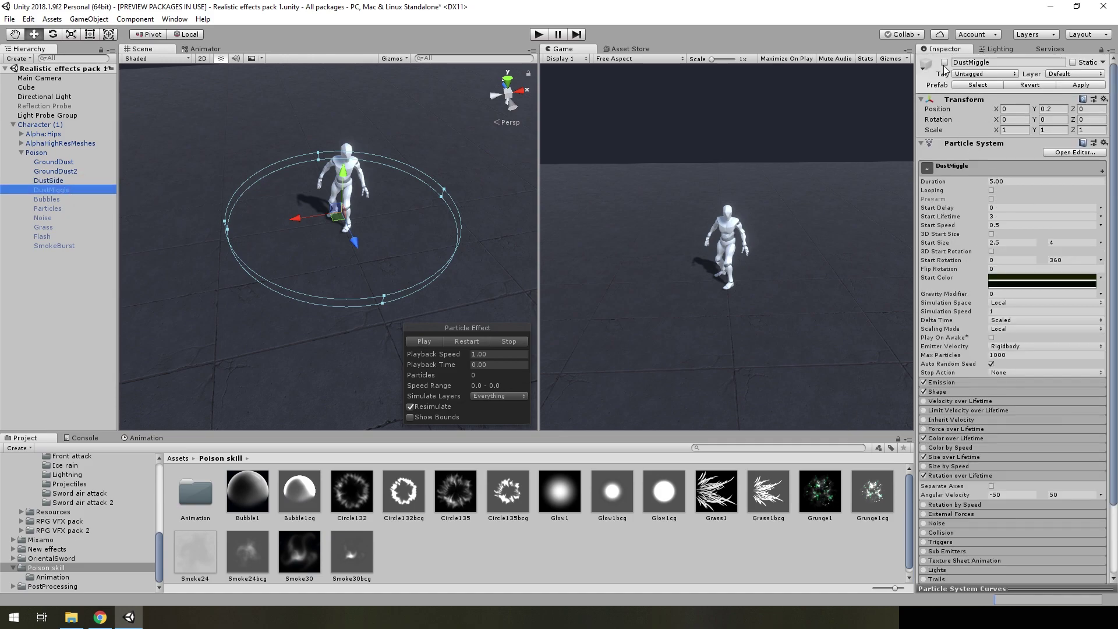
{"action": "left_click", "coordinate": [466, 342]}
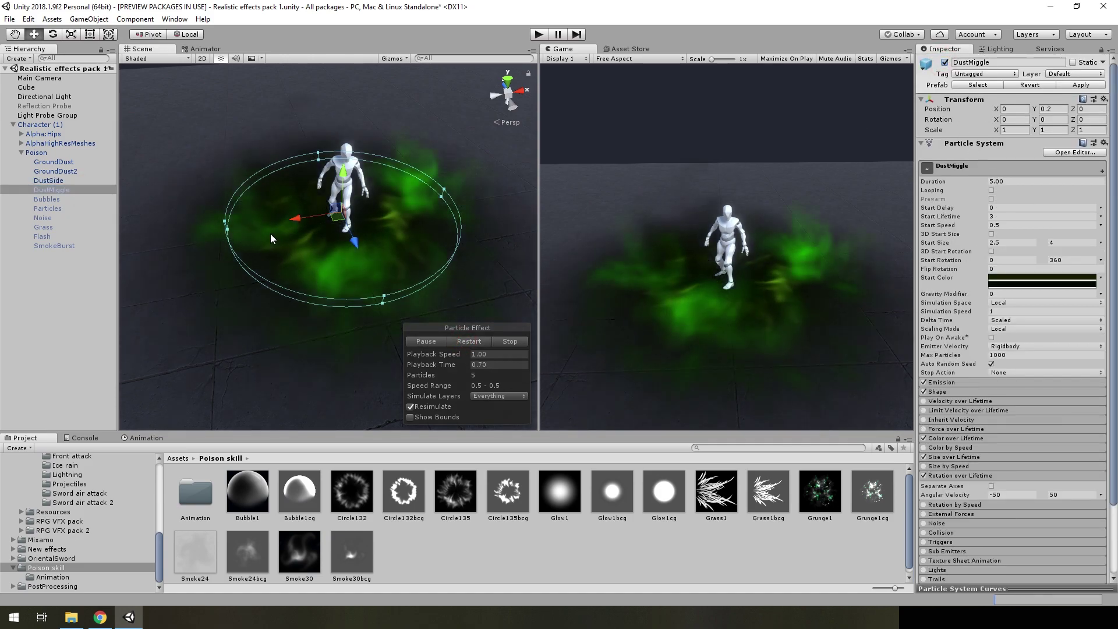
{"action": "left_click_drag", "start_coordinate": [373, 222], "coordinate": [415, 187], "text": "alt"}
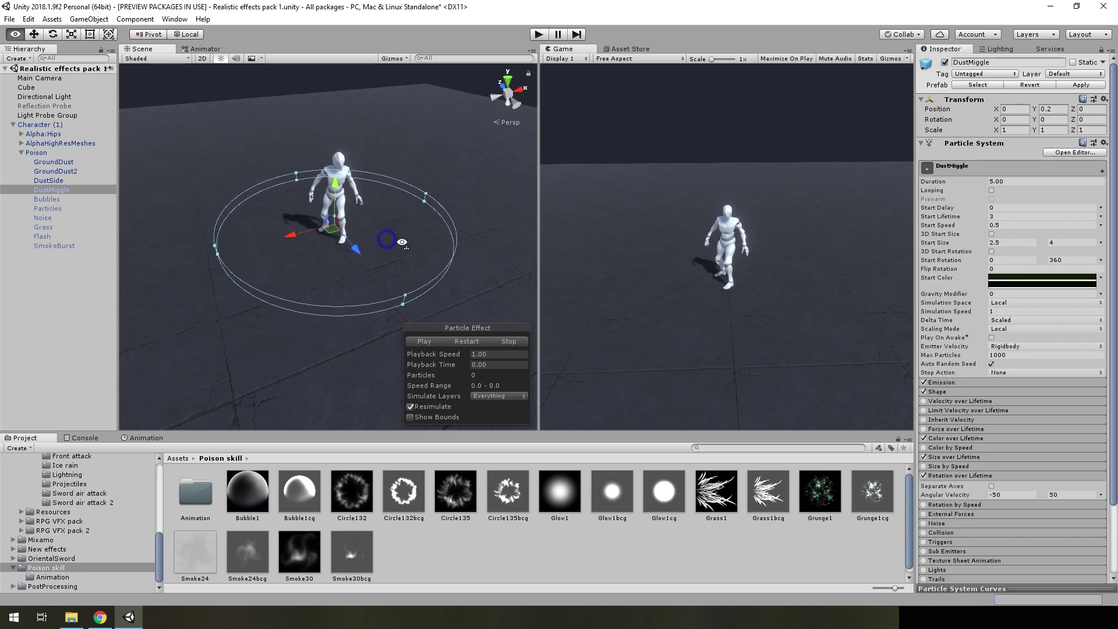
{"action": "scroll", "coordinate": [981, 462], "scroll_direction": "down", "scroll_amount": 3}
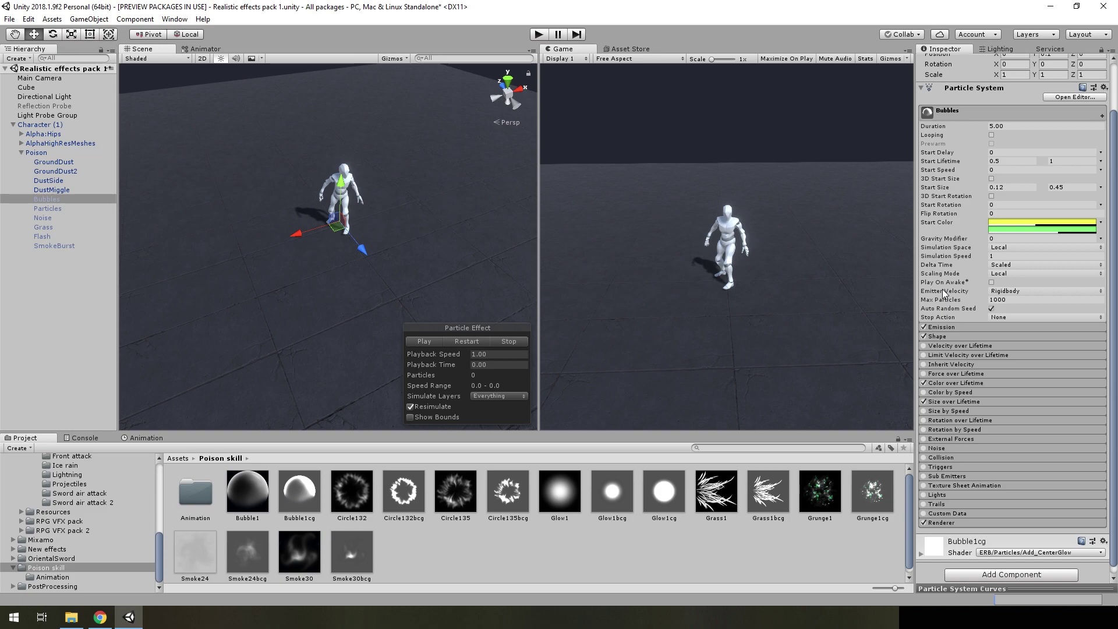
{"action": "scroll", "coordinate": [945, 294], "scroll_direction": "up", "scroll_amount": 3}
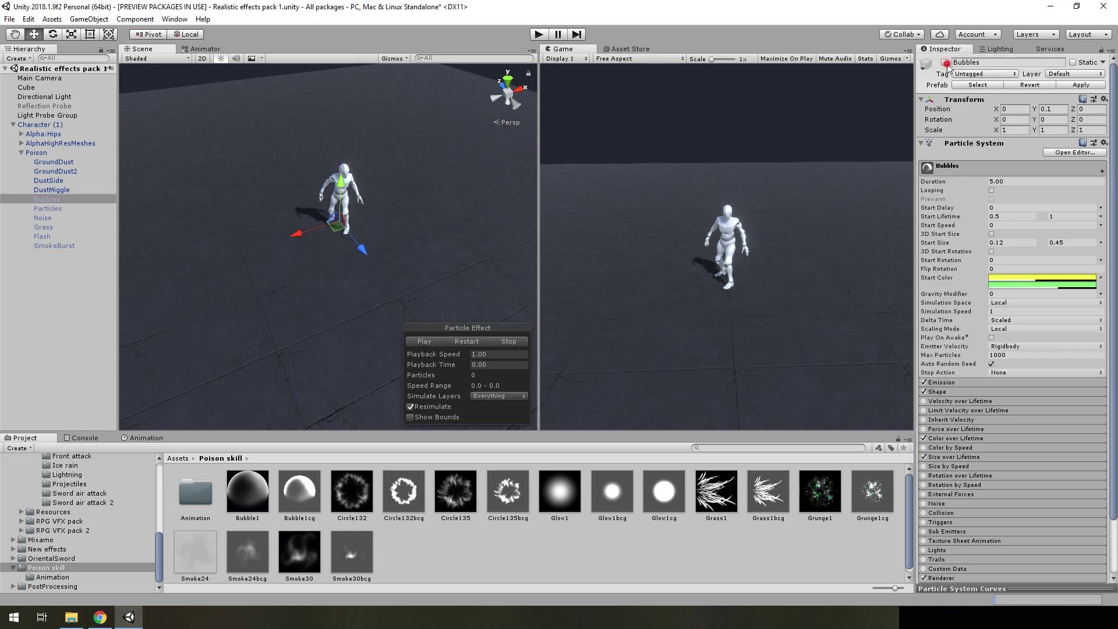
Step: Replay the bubble burst and inspect its colour and size over lifetime curves
{"action": "left_click", "coordinate": [468, 341]}
{"action": "left_click_drag", "start_coordinate": [408, 256], "coordinate": [349, 233], "text": "alt"}
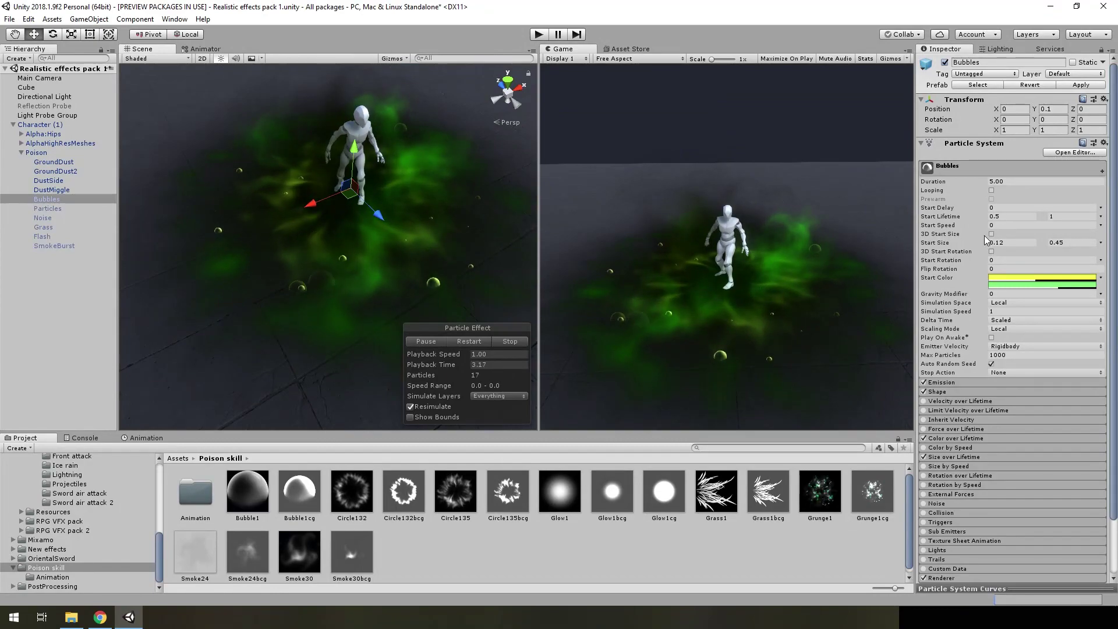
{"action": "scroll", "coordinate": [973, 405], "scroll_direction": "down", "scroll_amount": 3}
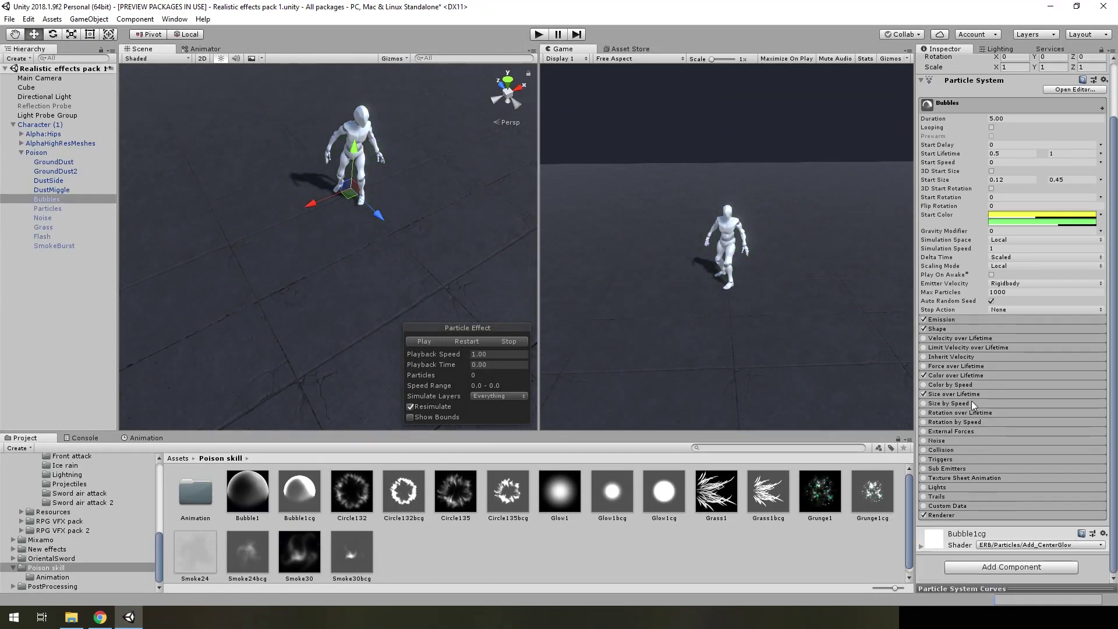
{"action": "left_click", "coordinate": [470, 341]}
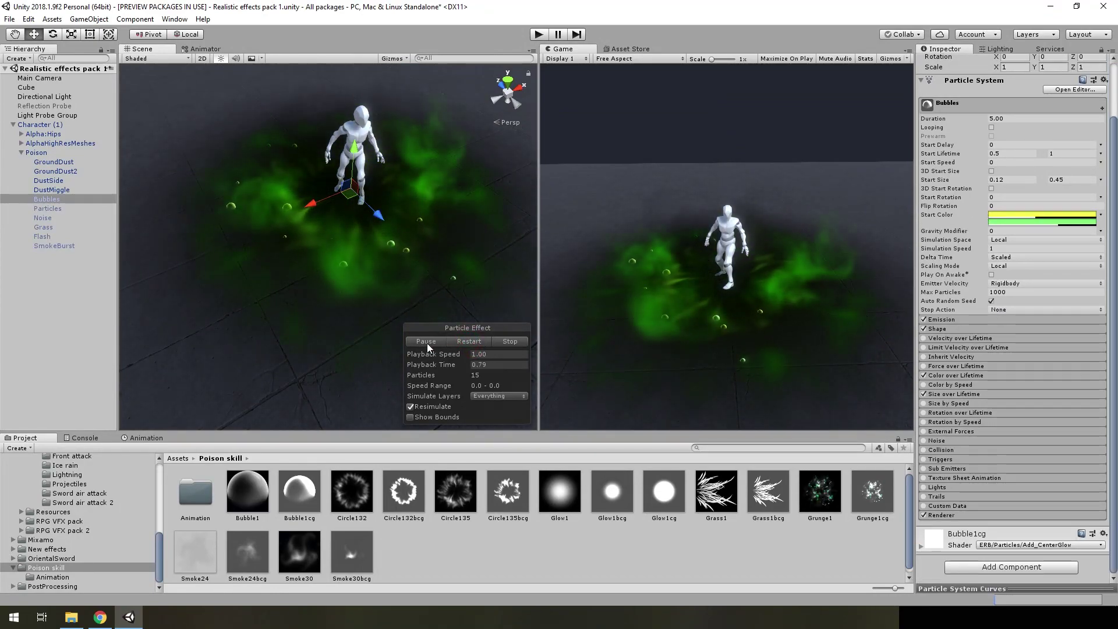
{"action": "left_click", "coordinate": [955, 375]}
{"action": "left_click", "coordinate": [977, 405]}
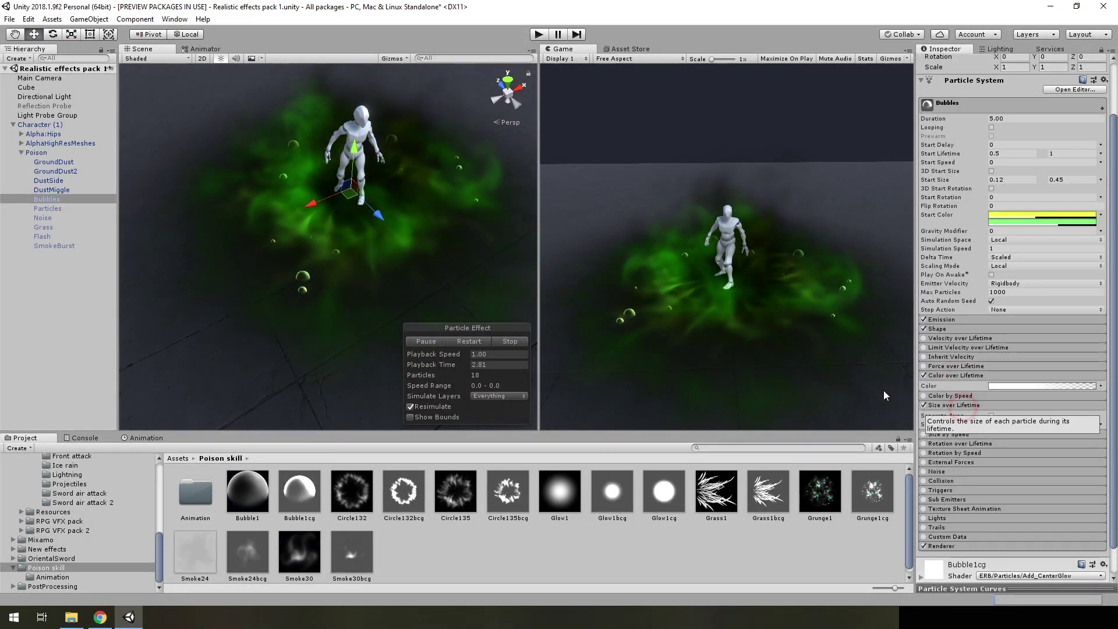
{"action": "left_click", "coordinate": [958, 594]}
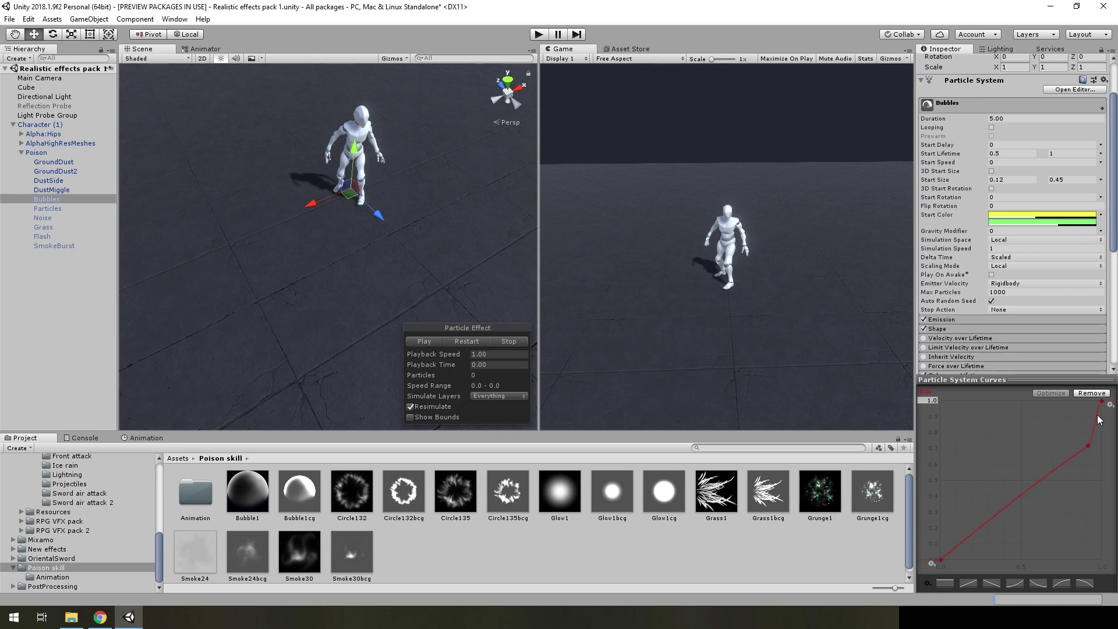
{"action": "left_click", "coordinate": [1013, 380]}
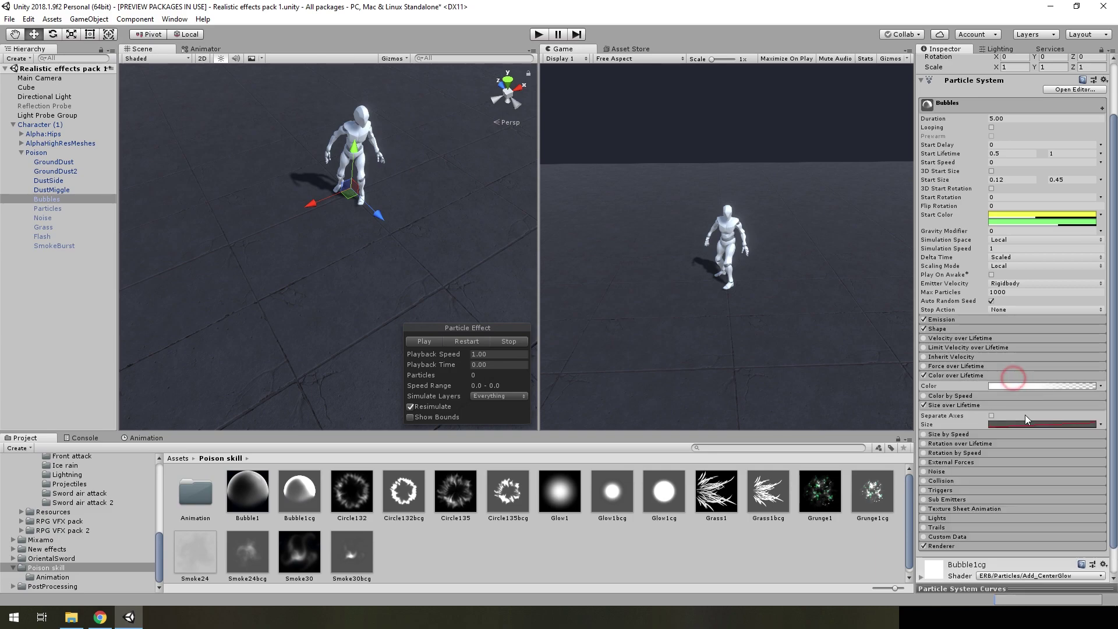
Step: Play the effect, then select the Particles emitter and make it active
{"action": "left_click", "coordinate": [460, 344]}
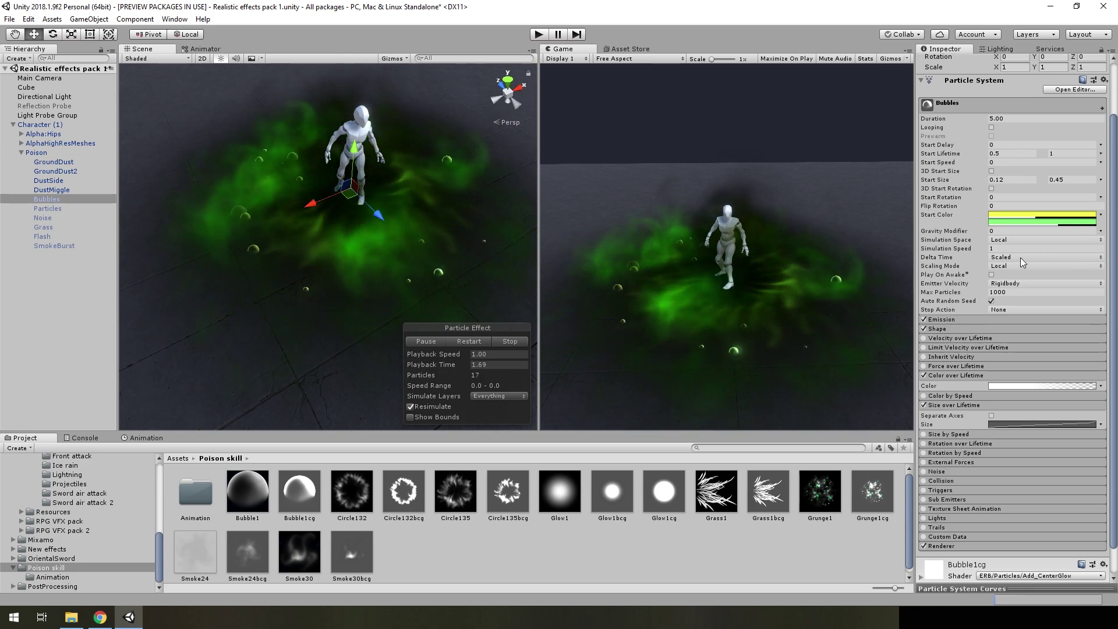
{"action": "scroll", "coordinate": [993, 285], "scroll_direction": "up", "scroll_amount": 3}
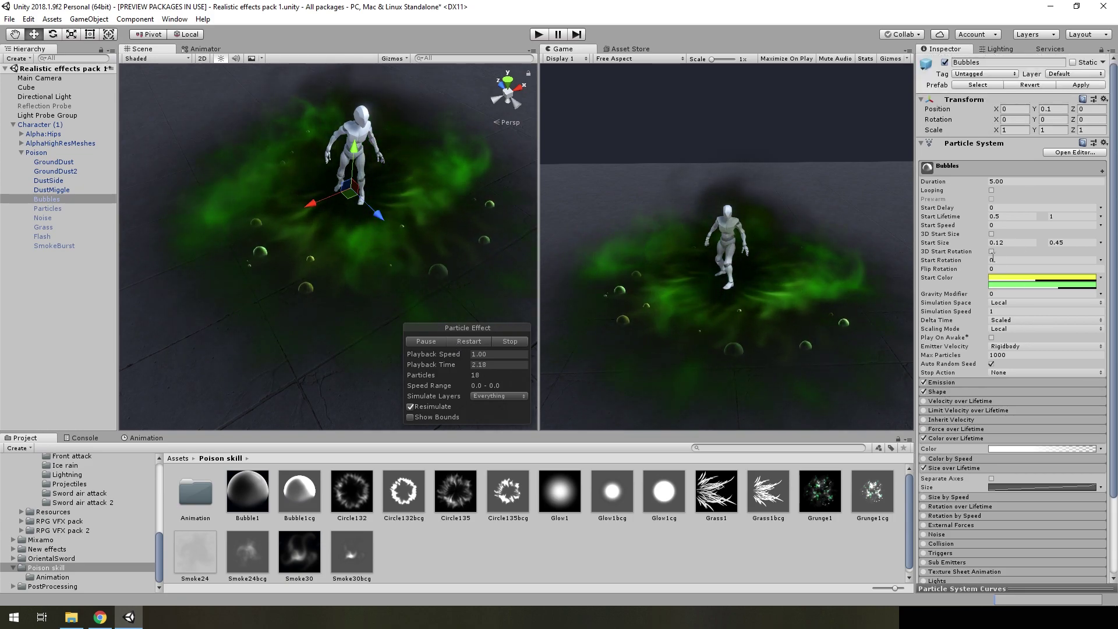
{"action": "left_click", "coordinate": [48, 208]}
{"action": "left_click", "coordinate": [945, 61]}
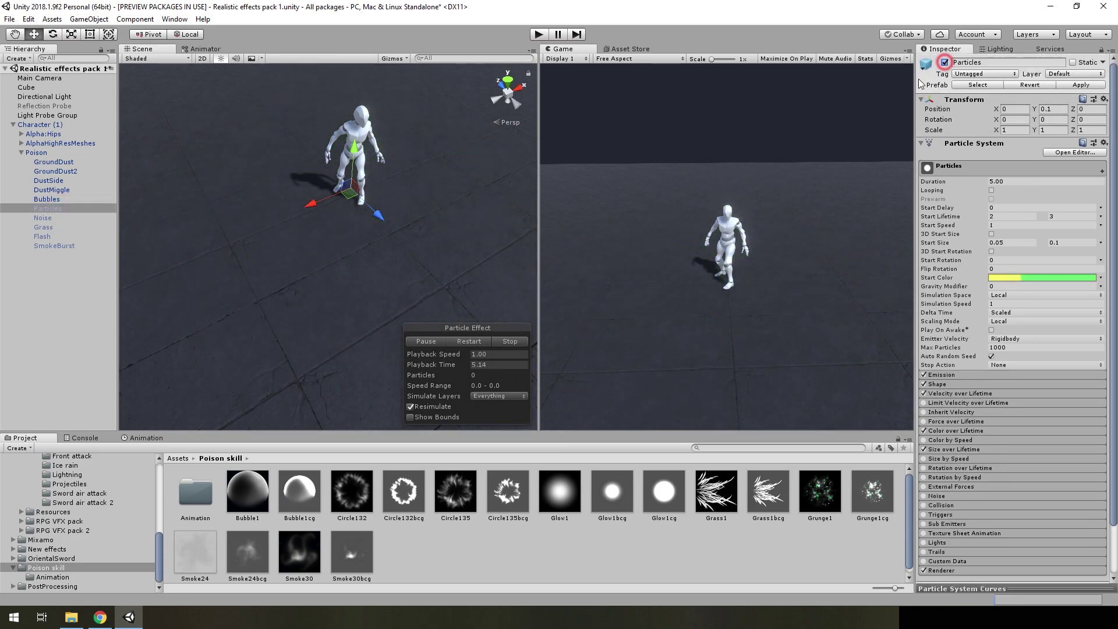
Step: Play the effect with sparkles and review the Particles' Velocity over Lifetime settings
{"action": "left_click", "coordinate": [489, 341]}
{"action": "mouse_move", "coordinate": [424, 287]}
{"action": "left_mouse_down", "text": "alt"}
{"action": "mouse_move", "coordinate": [317, 237]}
{"action": "mouse_move", "coordinate": [367, 243]}
{"action": "left_mouse_up", "text": "alt"}
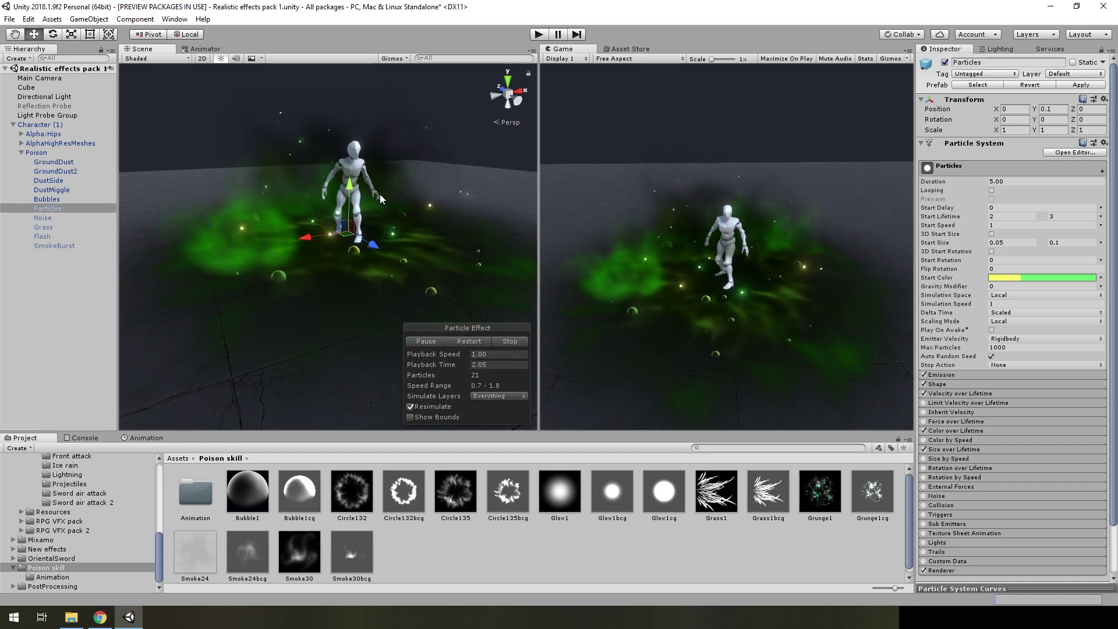
{"action": "left_click", "coordinate": [955, 393]}
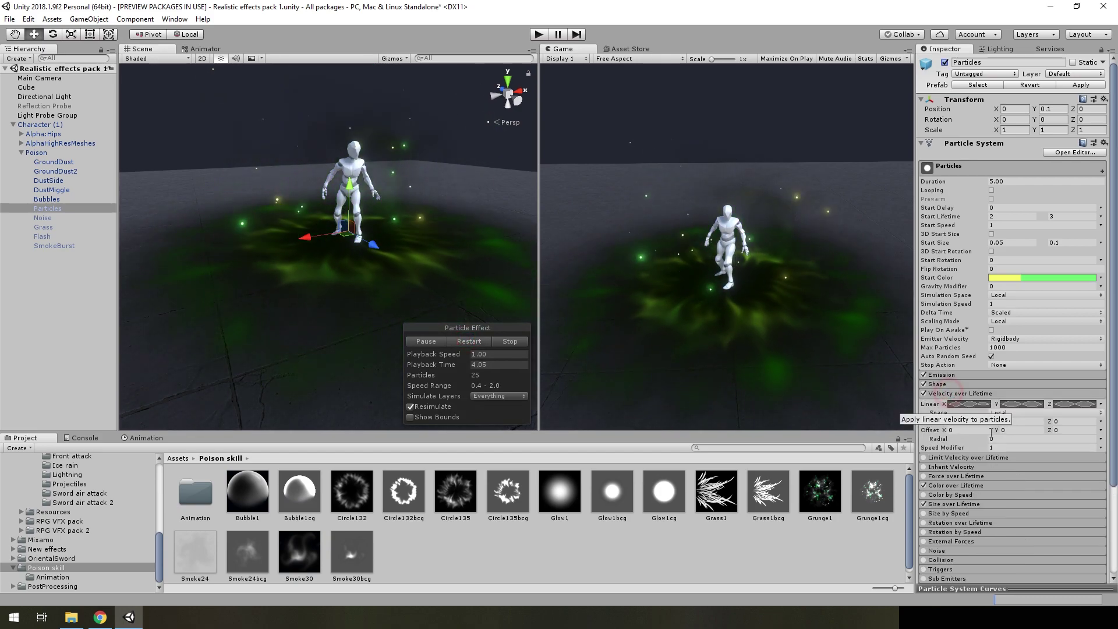
{"action": "scroll", "coordinate": [961, 411], "scroll_direction": "down", "scroll_amount": 3}
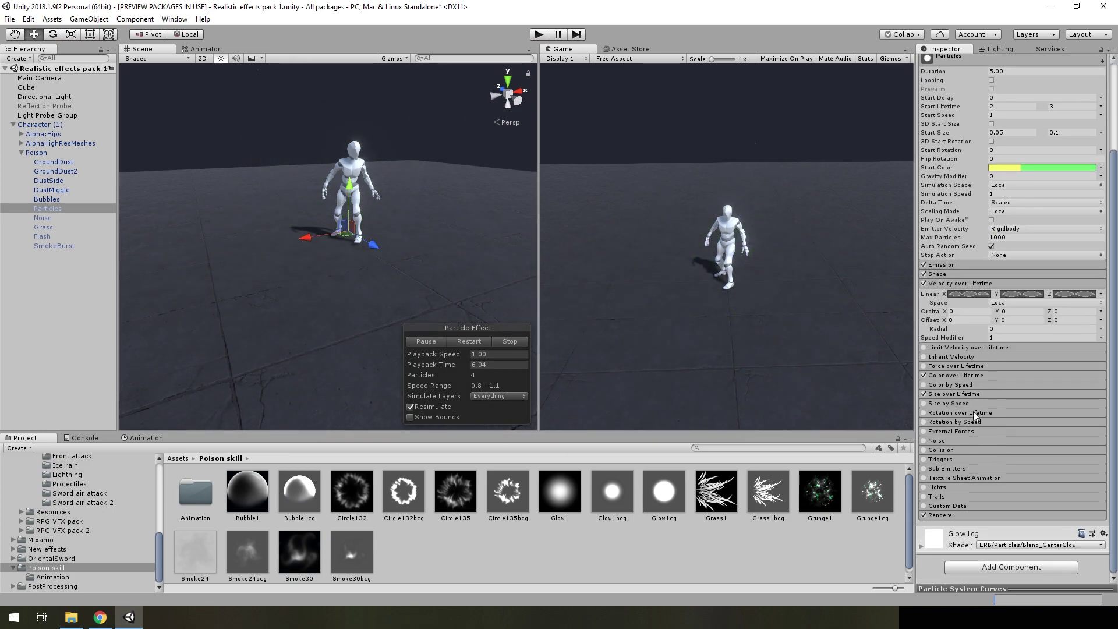
{"action": "left_click", "coordinate": [949, 443]}
{"action": "left_click", "coordinate": [485, 343]}
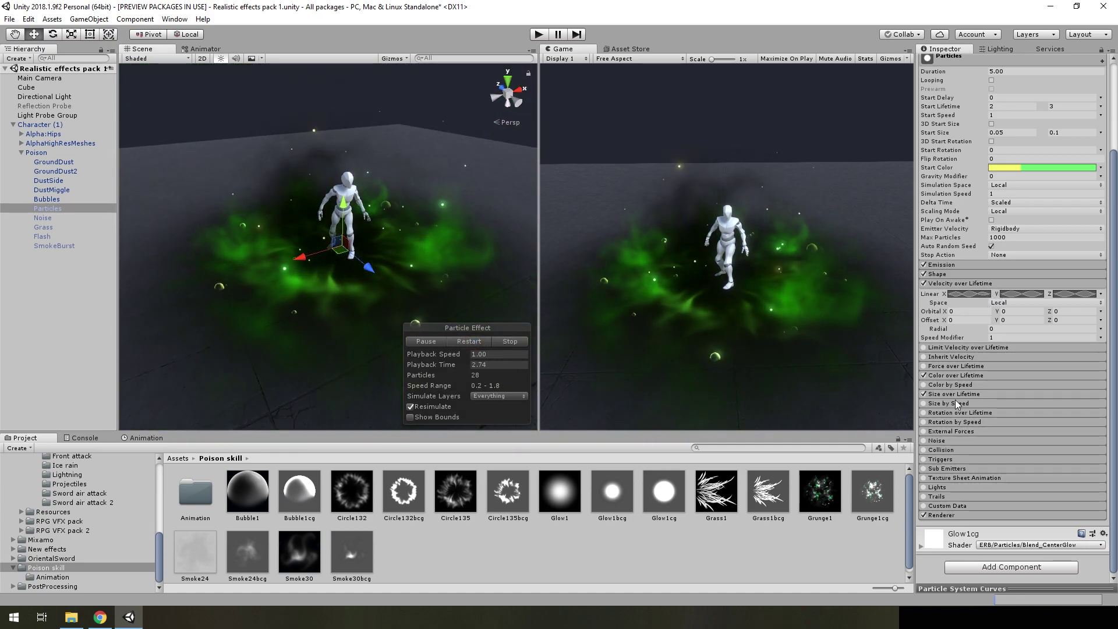
Step: Set Both Tangents on all keys of the sparkles' flickering Size over Lifetime curve, then select Noise
{"action": "left_click", "coordinate": [954, 395]}
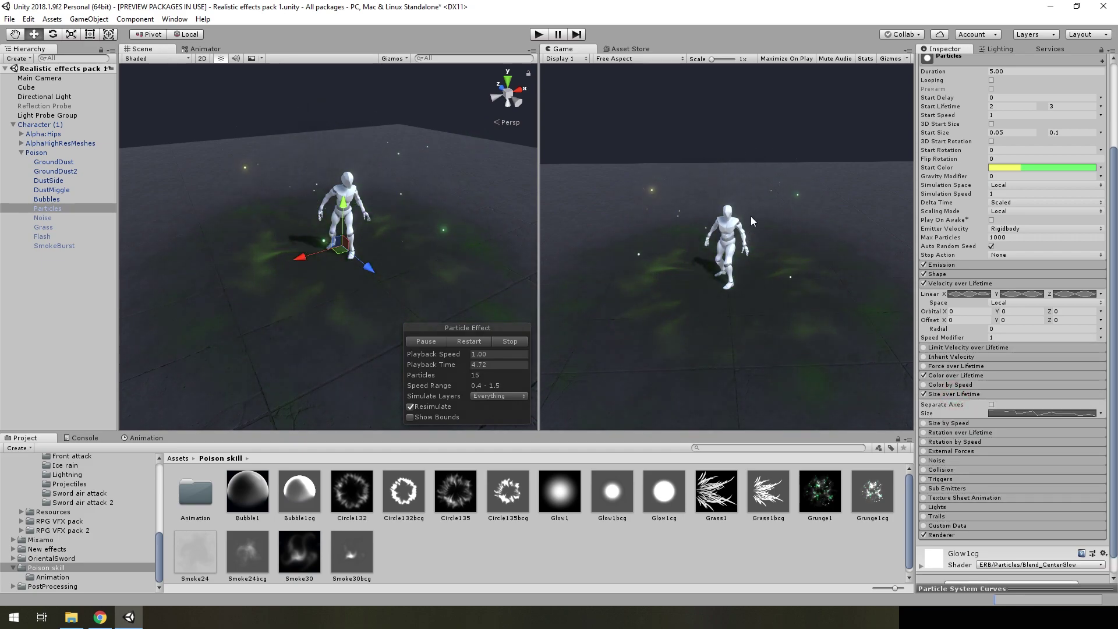
{"action": "left_click", "coordinate": [934, 588]}
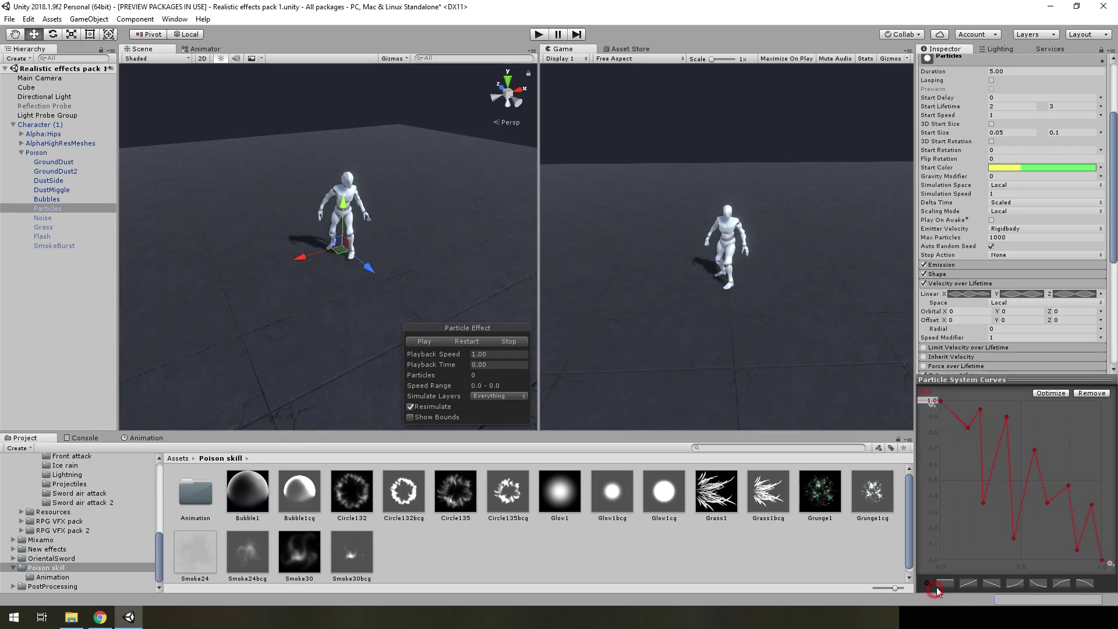
{"action": "left_click", "coordinate": [480, 342]}
{"action": "left_click_drag", "start_coordinate": [1092, 556], "coordinate": [928, 397]}
{"action": "right_click", "coordinate": [984, 504]}
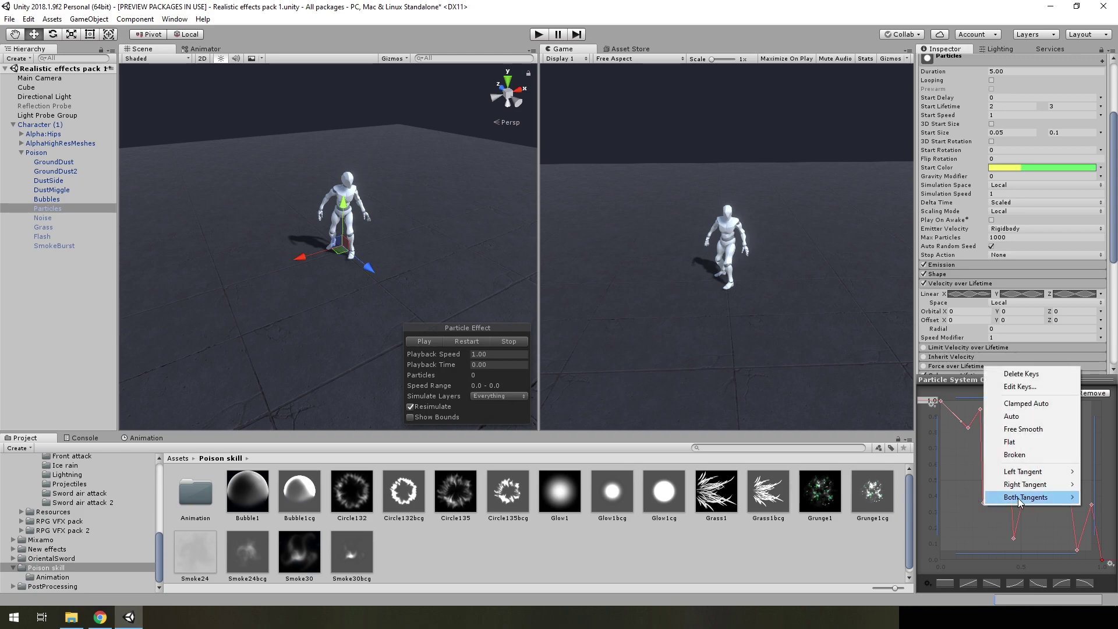
{"action": "left_click", "coordinate": [1023, 499]}
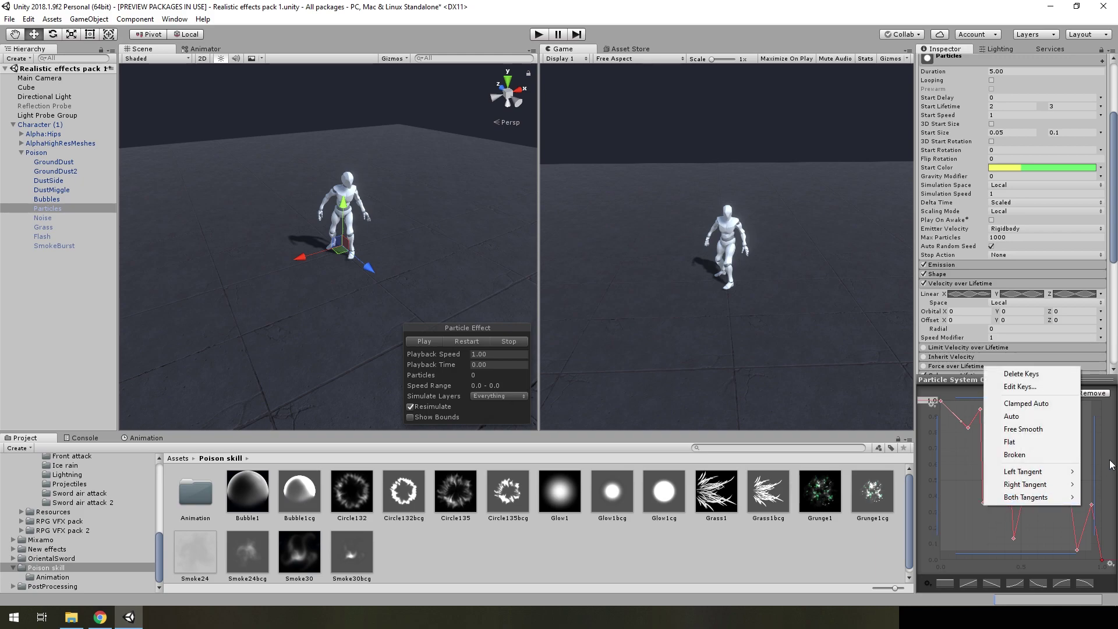
{"action": "left_click", "coordinate": [414, 247]}
{"action": "scroll", "coordinate": [389, 232], "scroll_direction": "down", "scroll_amount": 2}
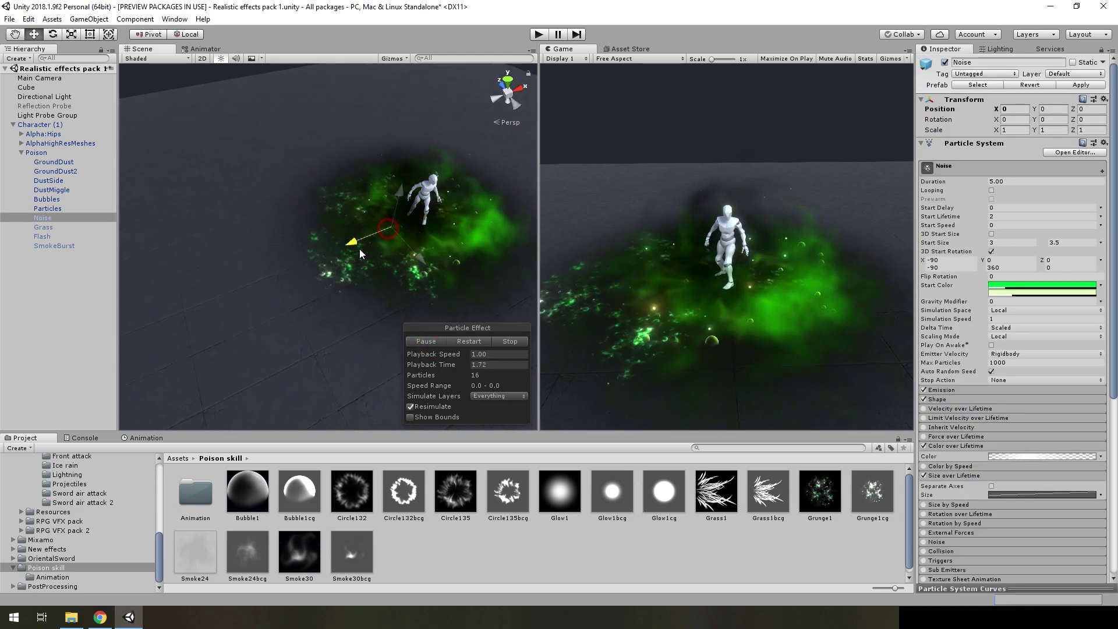
Step: Shift the Noise emitter along X and review its ring Shape and Grunge1cg material
{"action": "mouse_move", "coordinate": [389, 232]}
{"action": "left_mouse_down"}
{"action": "mouse_move", "coordinate": [273, 301]}
{"action": "mouse_move", "coordinate": [372, 318]}
{"action": "mouse_move", "coordinate": [350, 315]}
{"action": "left_mouse_up"}
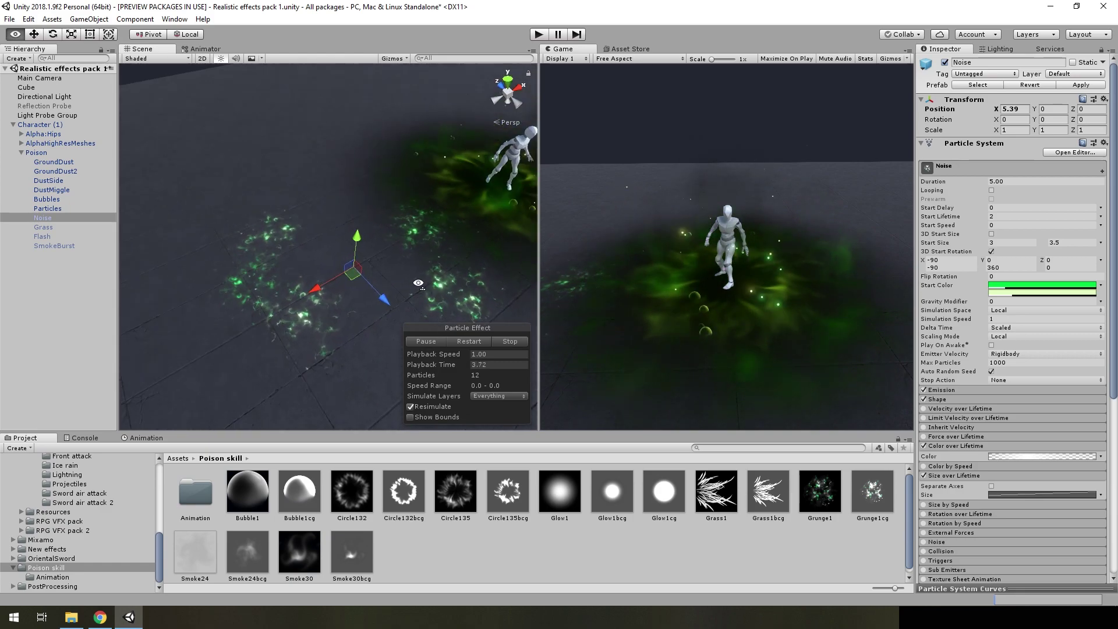
{"action": "left_click", "coordinate": [951, 398]}
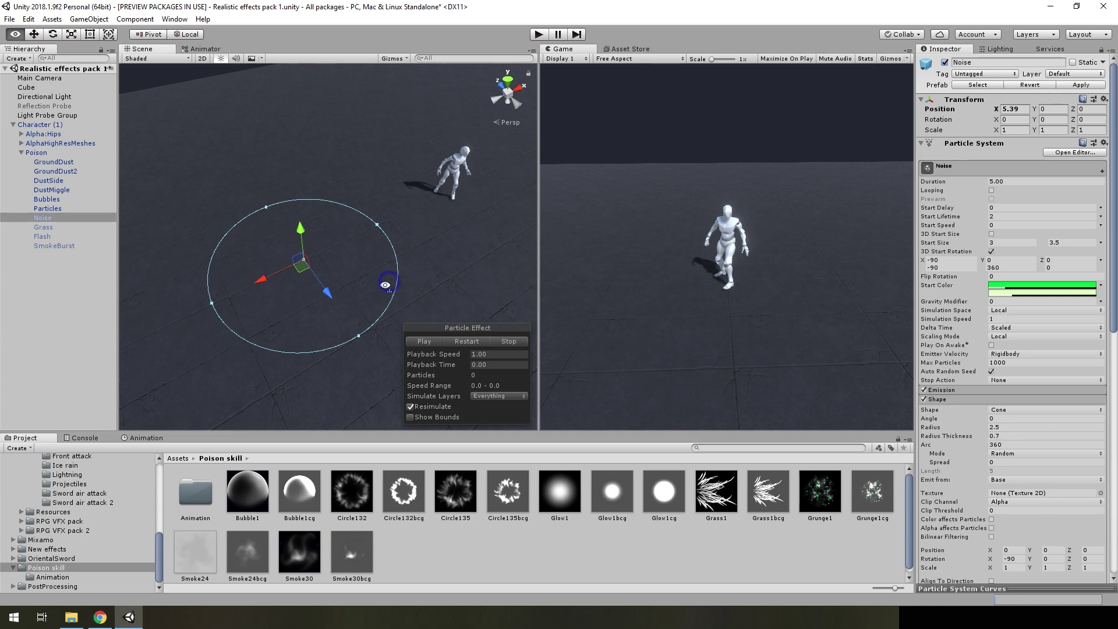
{"action": "left_click_drag", "start_coordinate": [386, 284], "coordinate": [386, 294], "text": "alt"}
{"action": "scroll", "coordinate": [986, 418], "scroll_direction": "down", "scroll_amount": 10}
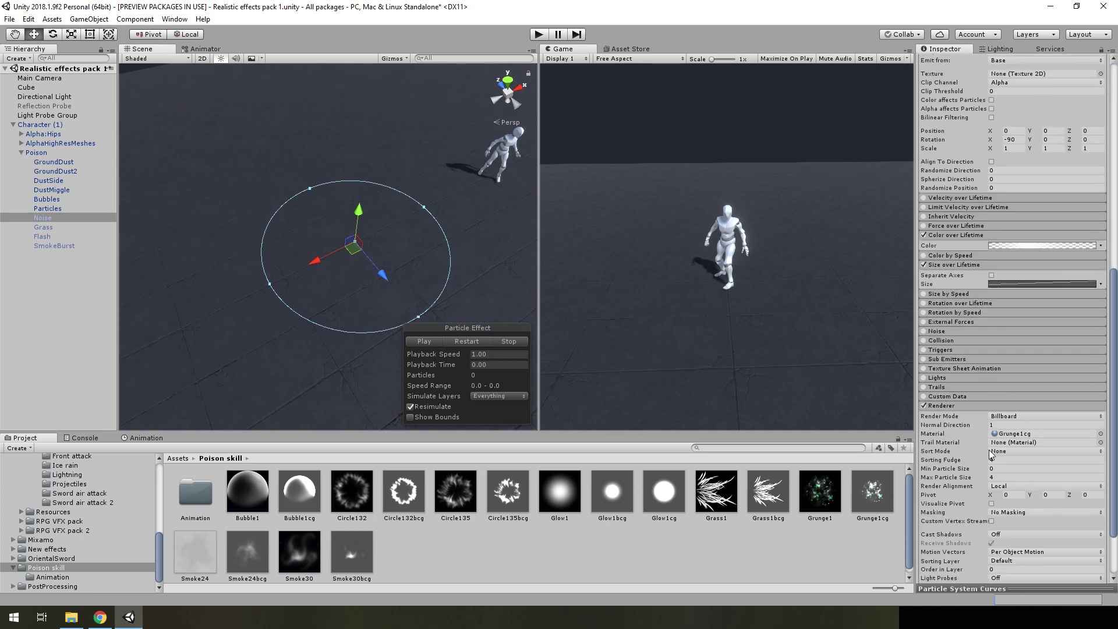
{"action": "scroll", "coordinate": [1011, 422], "scroll_direction": "down", "scroll_amount": 3}
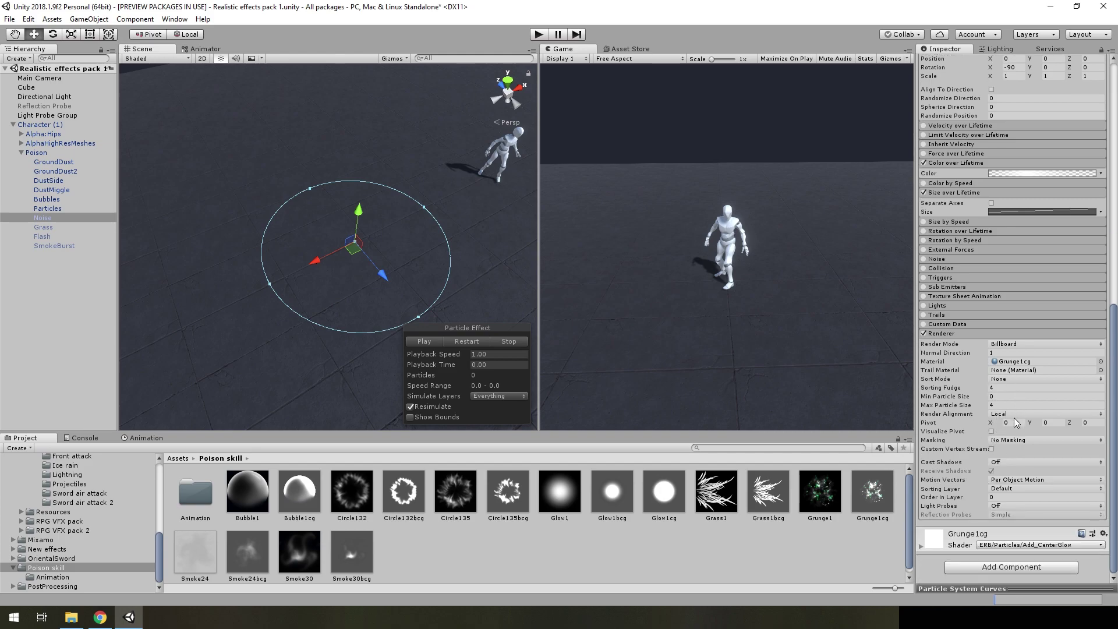
{"action": "scroll", "coordinate": [1021, 417], "scroll_direction": "up", "scroll_amount": 8}
{"action": "scroll", "coordinate": [1016, 379], "scroll_direction": "up", "scroll_amount": 8}
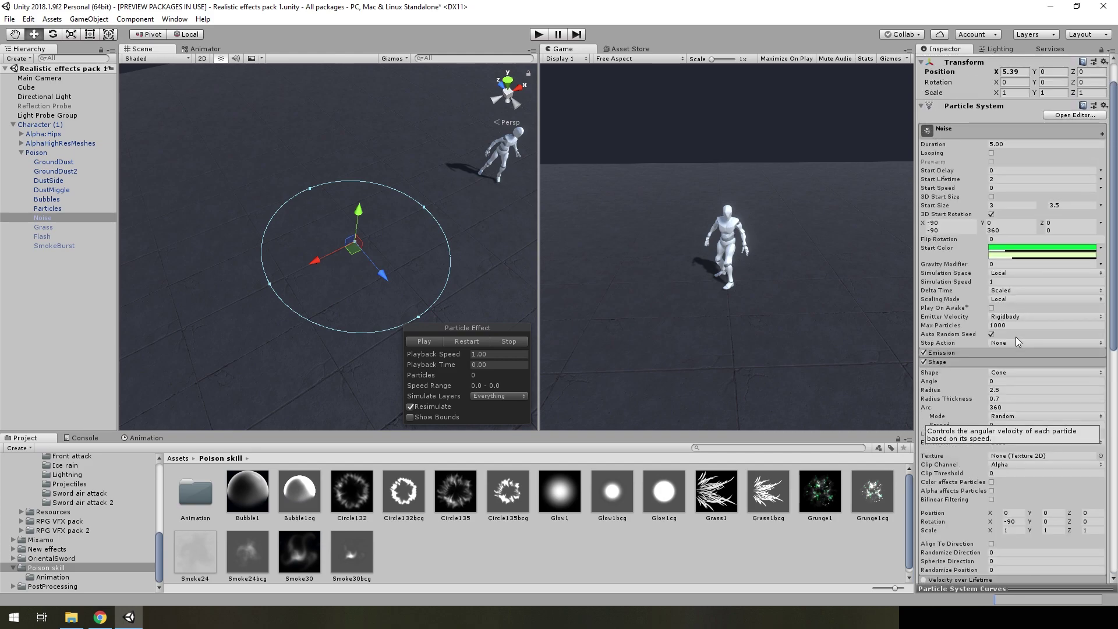
{"action": "scroll", "coordinate": [1015, 336], "scroll_direction": "up", "scroll_amount": 4}
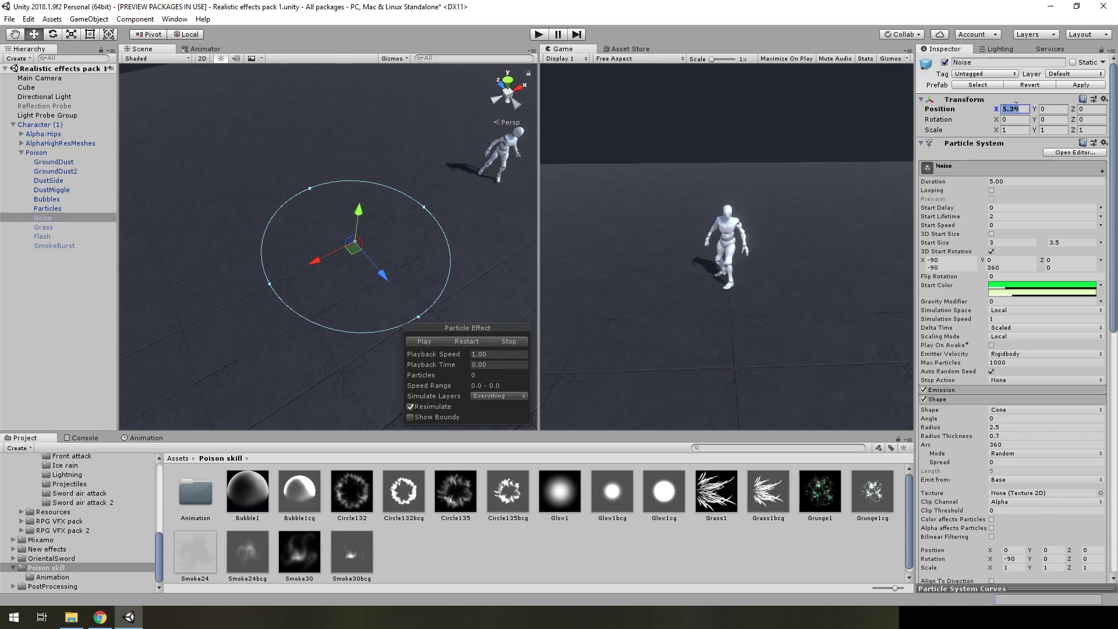
Step: Return Noise Position X to 0, then select Grass and play its 15-blade burst preview
{"action": "type", "text": "0"}
{"action": "left_click", "coordinate": [43, 227]}
{"action": "left_click", "coordinate": [424, 341]}
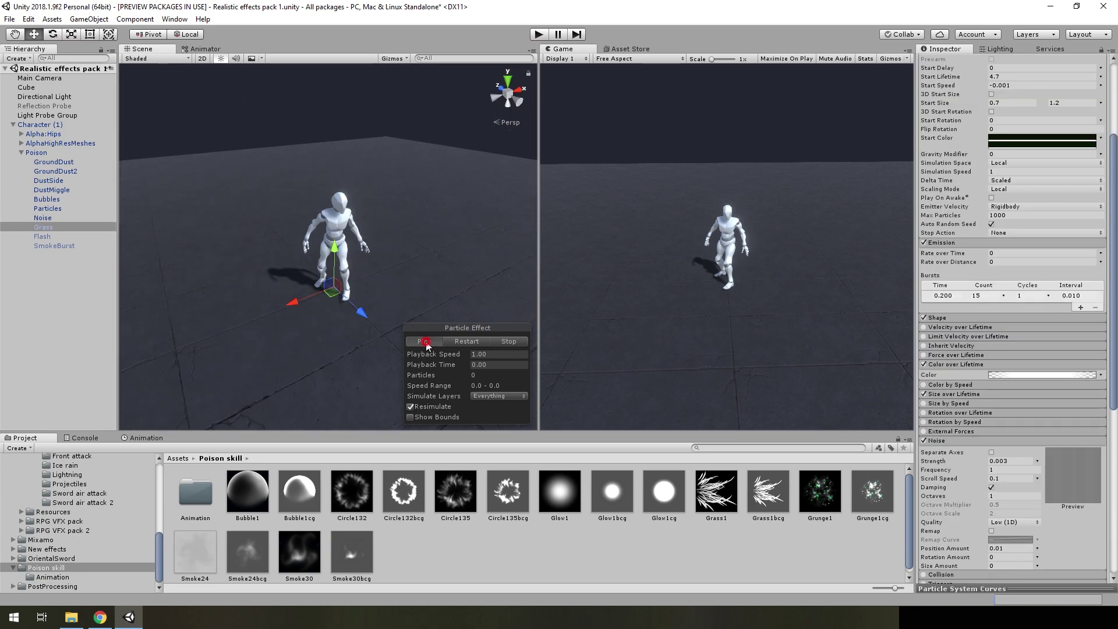
{"action": "mouse_move", "coordinate": [350, 350]}
{"action": "left_mouse_down", "text": "alt"}
{"action": "mouse_move", "coordinate": [255, 358]}
{"action": "mouse_move", "coordinate": [429, 384]}
{"action": "mouse_move", "coordinate": [442, 323]}
{"action": "left_mouse_up", "text": "alt"}
{"action": "left_click", "coordinate": [457, 342]}
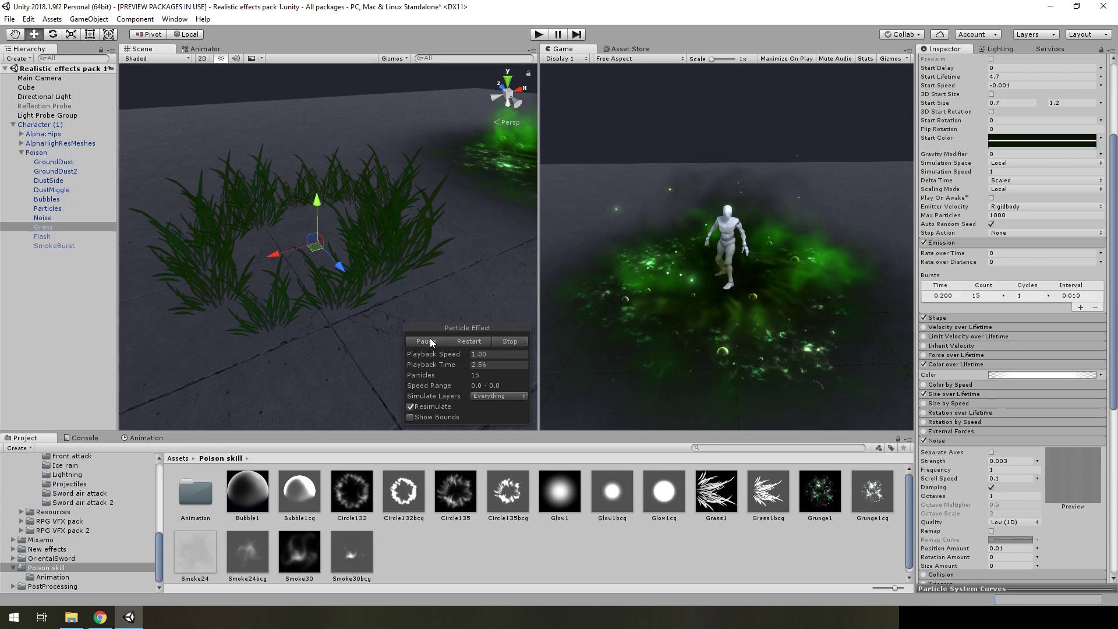
{"action": "left_click", "coordinate": [431, 343]}
Step: Orbit around the grass blades and review the stretched-billboard Grass1bcg renderer
{"action": "scroll", "coordinate": [942, 322], "scroll_direction": "down", "scroll_amount": 5}
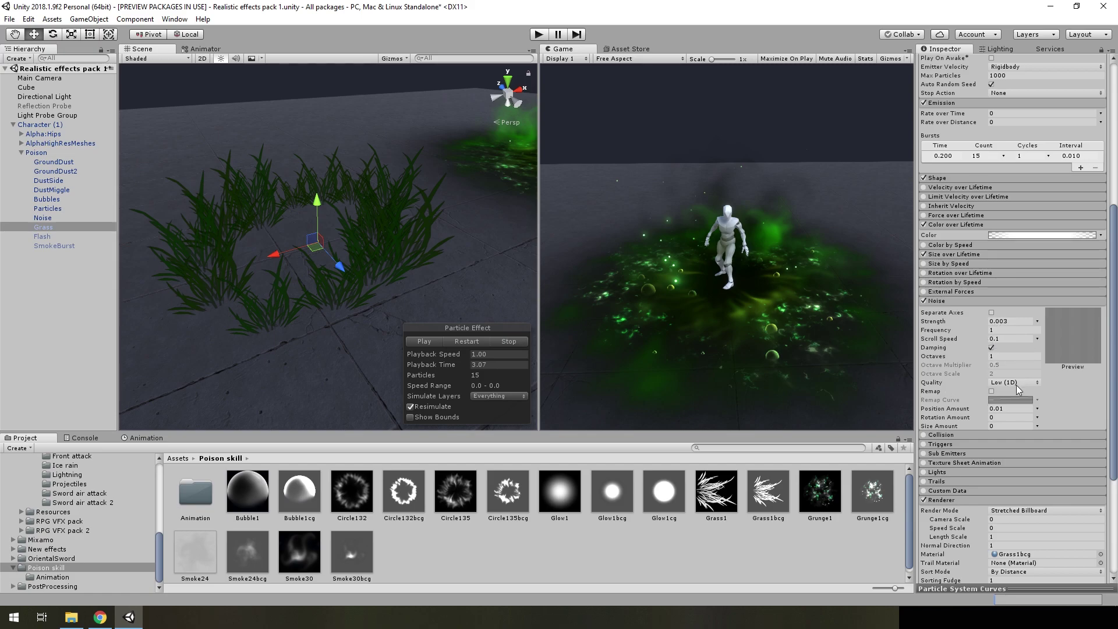
{"action": "left_click_drag", "start_coordinate": [395, 291], "coordinate": [442, 296], "text": "alt"}
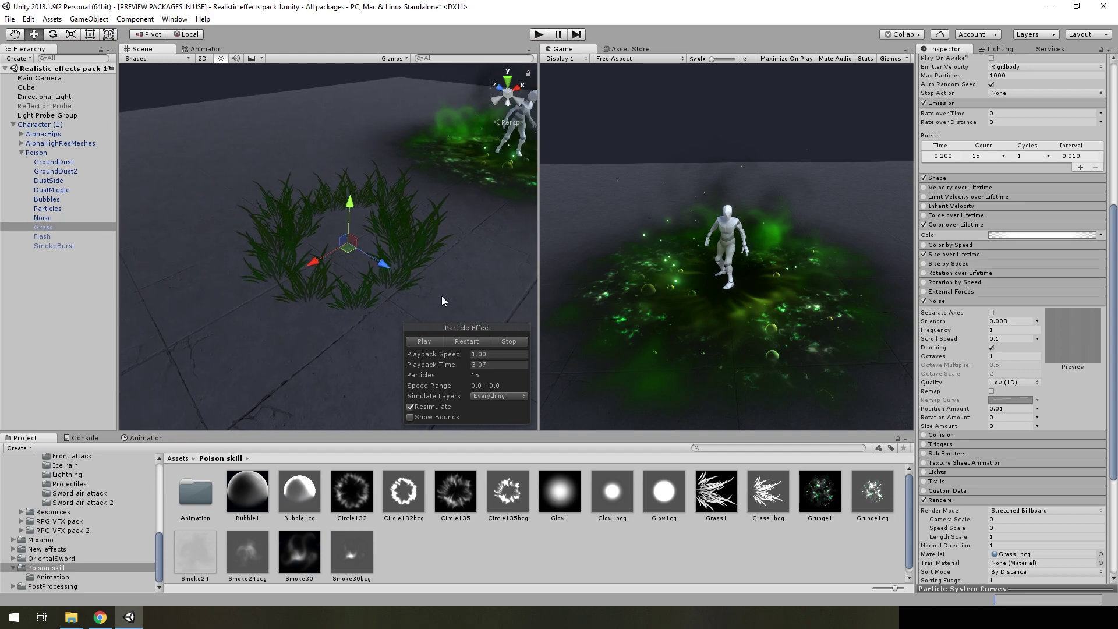
{"action": "scroll", "coordinate": [1016, 409], "scroll_direction": "down", "scroll_amount": 5}
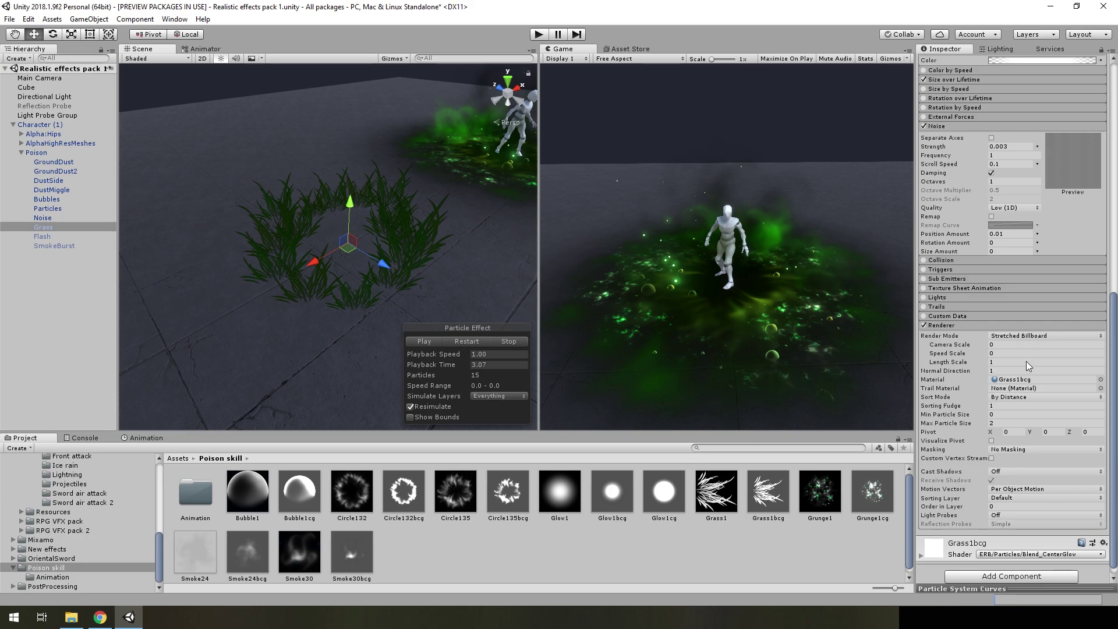
{"action": "scroll", "coordinate": [1026, 361], "scroll_direction": "up", "scroll_amount": 5}
{"action": "scroll", "coordinate": [1026, 386], "scroll_direction": "up", "scroll_amount": 5}
Step: Review the Grass emitter's Cone shape with radius 1.5 and thickness 0.9
{"action": "left_click", "coordinate": [938, 458]}
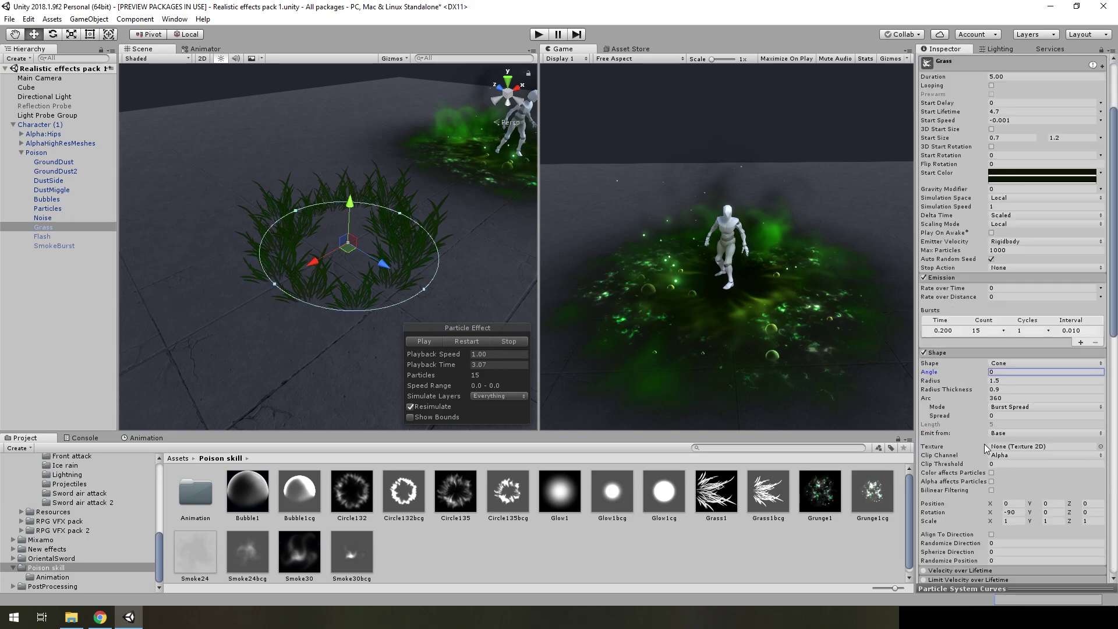
{"action": "scroll", "coordinate": [1000, 285], "scroll_direction": "down", "scroll_amount": 4}
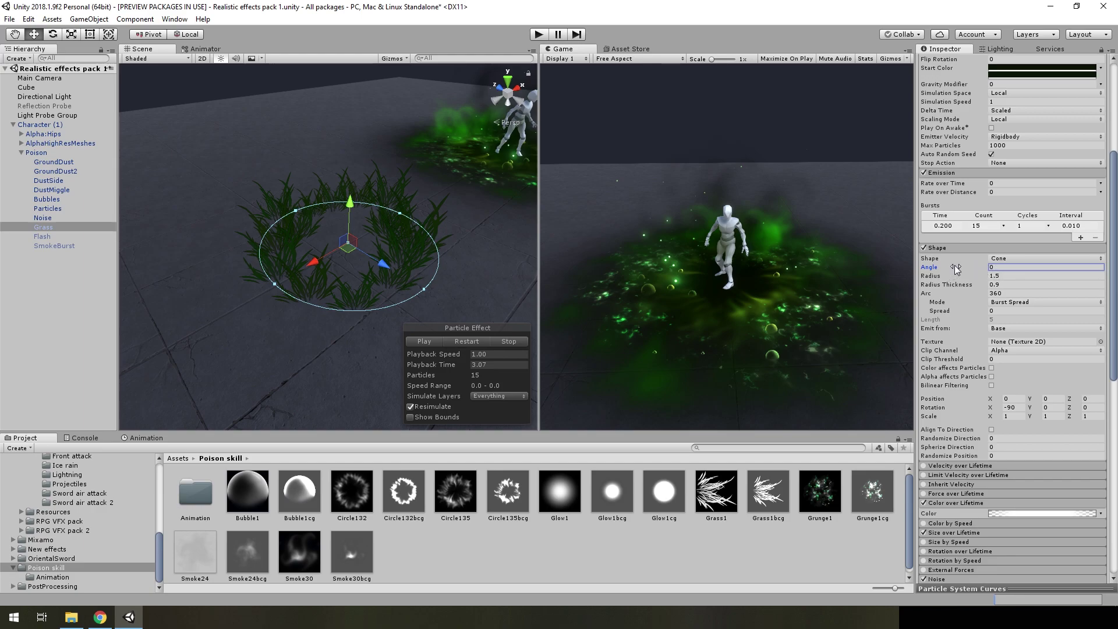
{"action": "right_click_drag", "start_coordinate": [384, 249], "coordinate": [385, 256]}
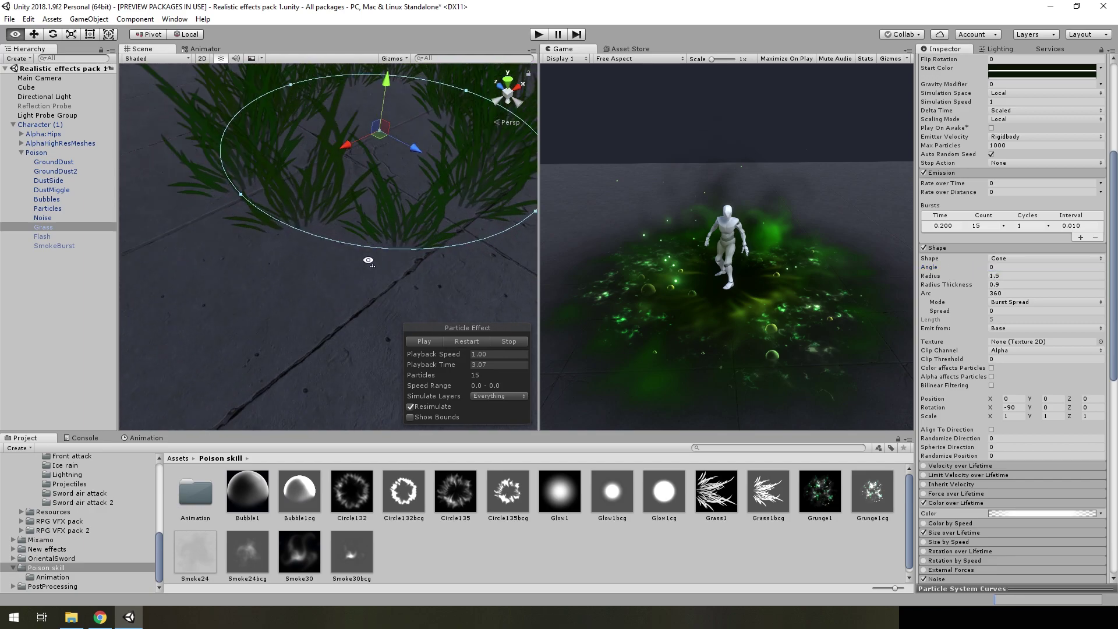
{"action": "scroll", "coordinate": [961, 349], "scroll_direction": "down", "scroll_amount": 3}
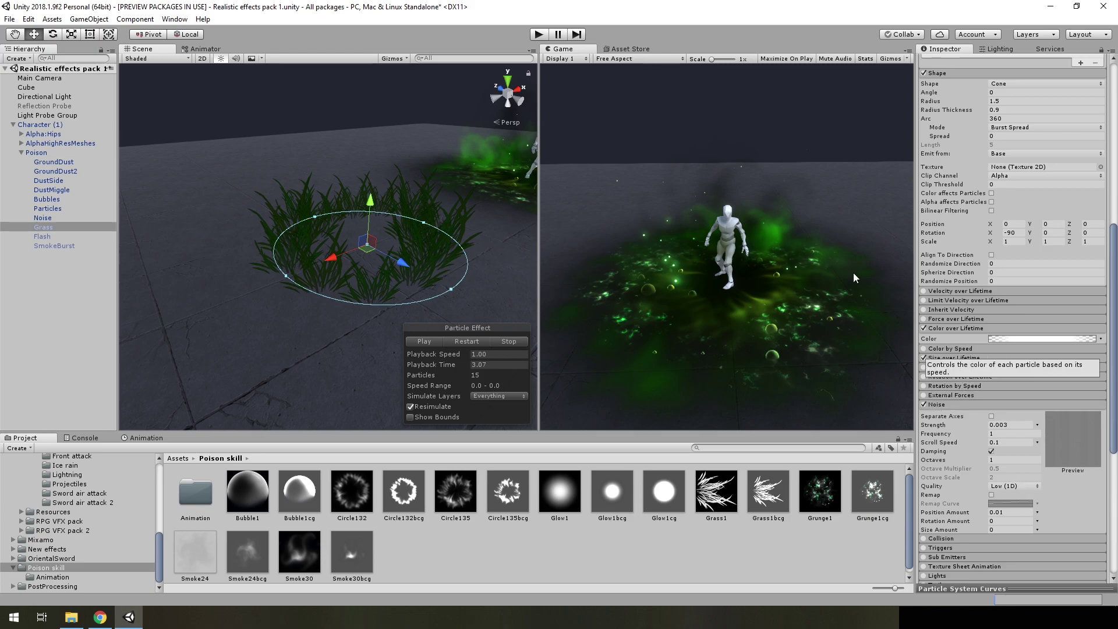
{"action": "scroll", "coordinate": [1005, 257], "scroll_direction": "up", "scroll_amount": 4}
{"action": "scroll", "coordinate": [1007, 251], "scroll_direction": "up", "scroll_amount": 3}
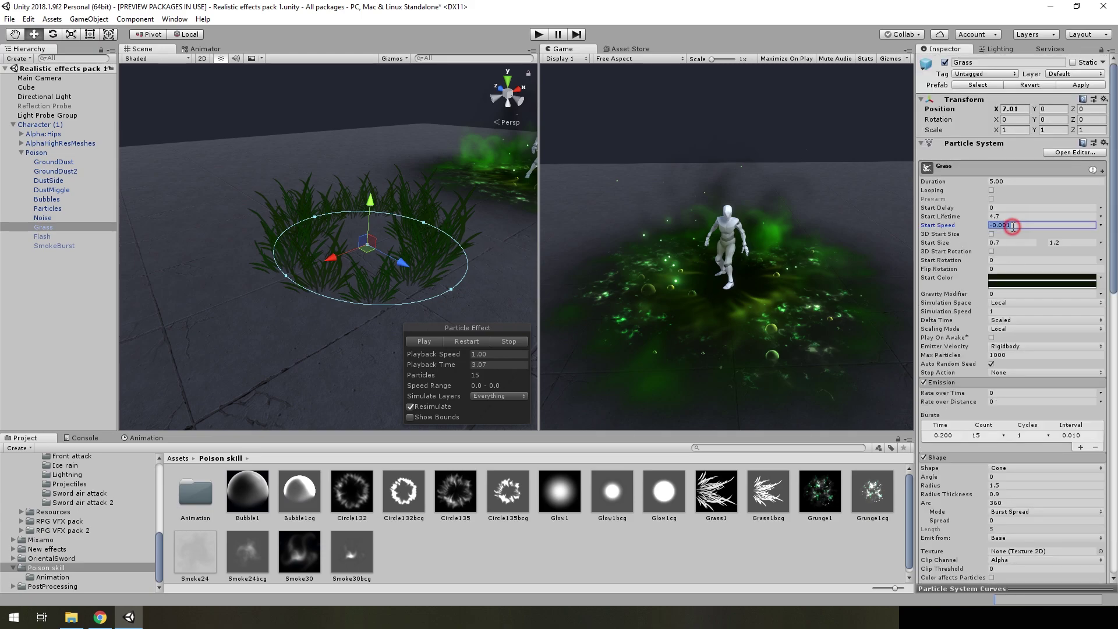
{"action": "left_click_drag", "start_coordinate": [396, 205], "coordinate": [407, 131], "text": "alt"}
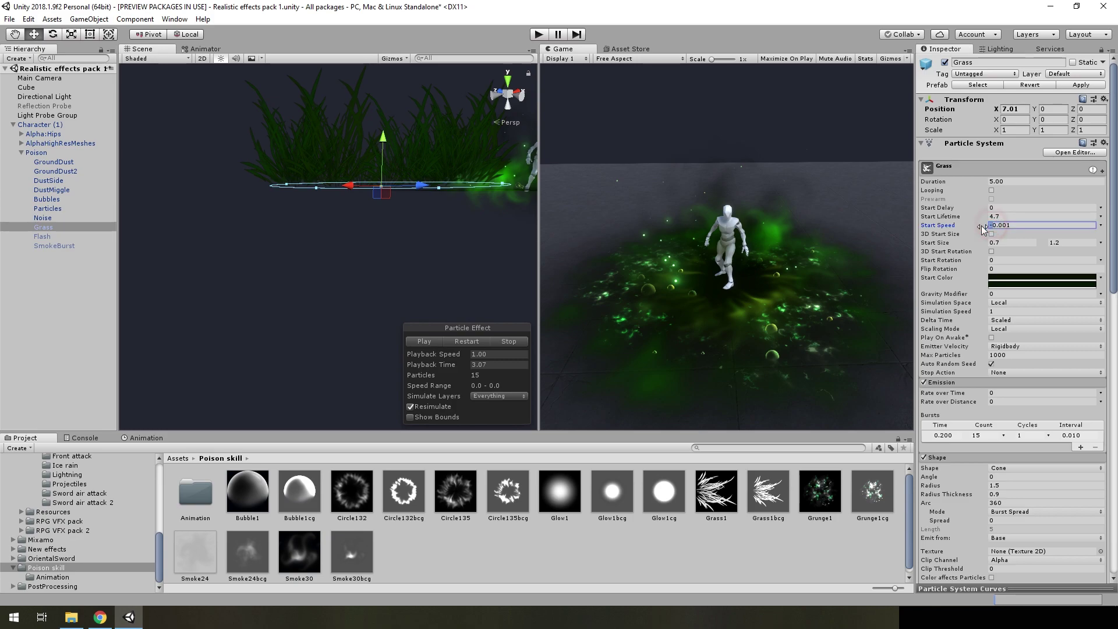
Step: Test Grass Start Speed at 0.001, undo back to -0.001, and replay the 15-blade burst
{"action": "left_click_drag", "start_coordinate": [983, 229], "coordinate": [988, 229]}
{"action": "mouse_move", "coordinate": [522, 230]}
{"action": "left_mouse_down", "text": "alt"}
{"action": "mouse_move", "coordinate": [454, 241]}
{"action": "mouse_move", "coordinate": [455, 327]}
{"action": "left_mouse_up", "text": "alt"}
{"action": "key", "text": "ctrl+z"}
{"action": "left_click", "coordinate": [465, 343]}
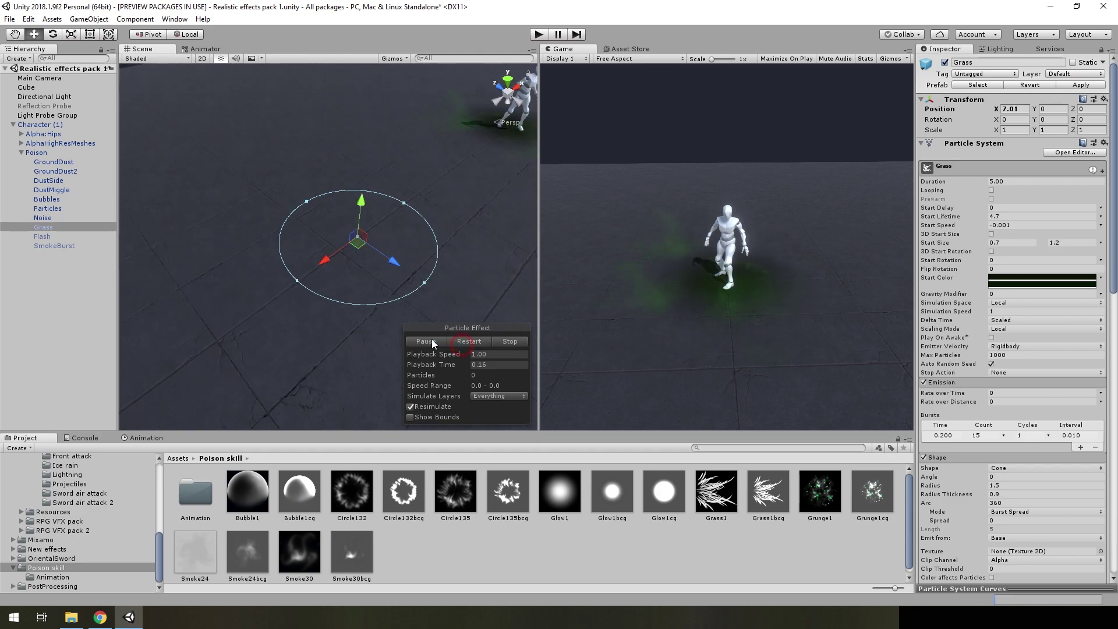
{"action": "left_click", "coordinate": [434, 343]}
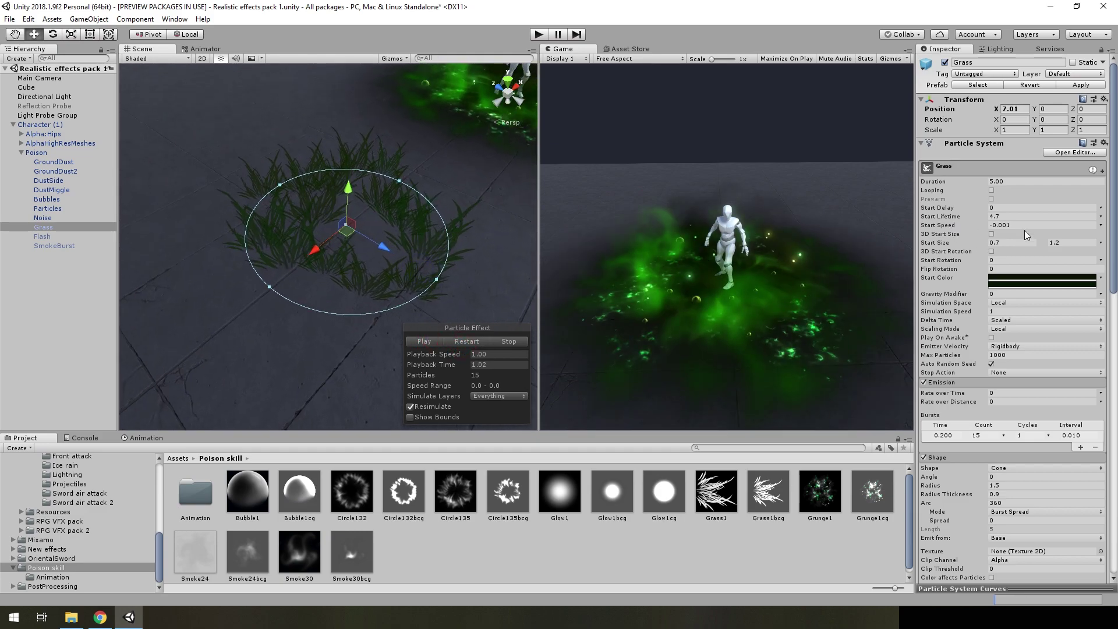
Step: Orbit around the grass circle and select the SmokeBurst particle system
{"action": "scroll", "coordinate": [1018, 308], "scroll_direction": "down", "scroll_amount": 5}
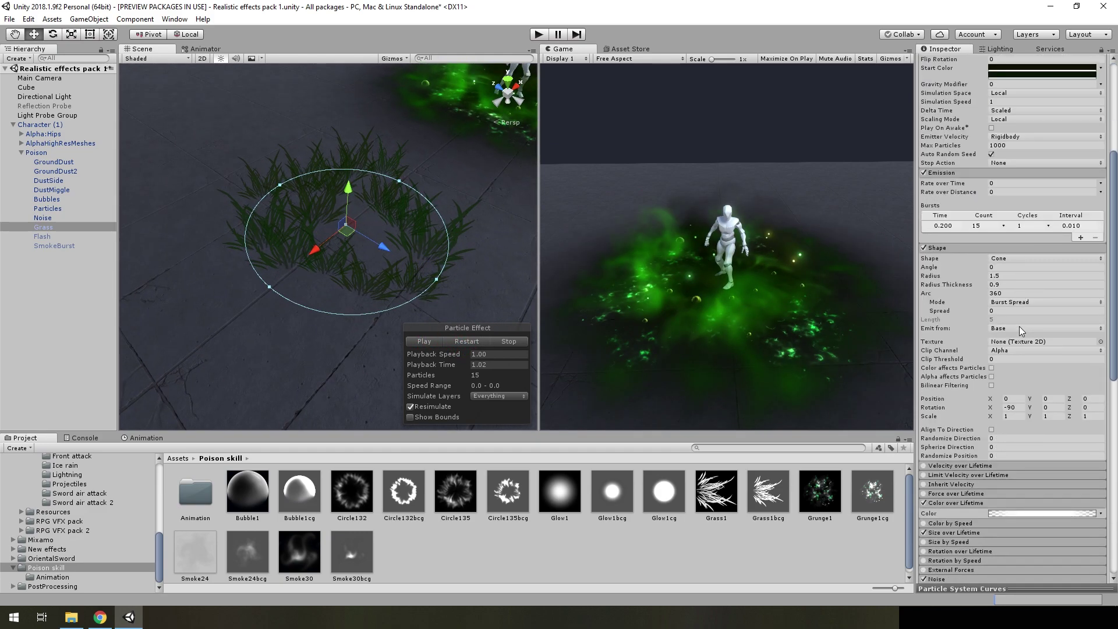
{"action": "scroll", "coordinate": [1019, 326], "scroll_direction": "down", "scroll_amount": 5}
{"action": "scroll", "coordinate": [1018, 361], "scroll_direction": "down", "scroll_amount": 5}
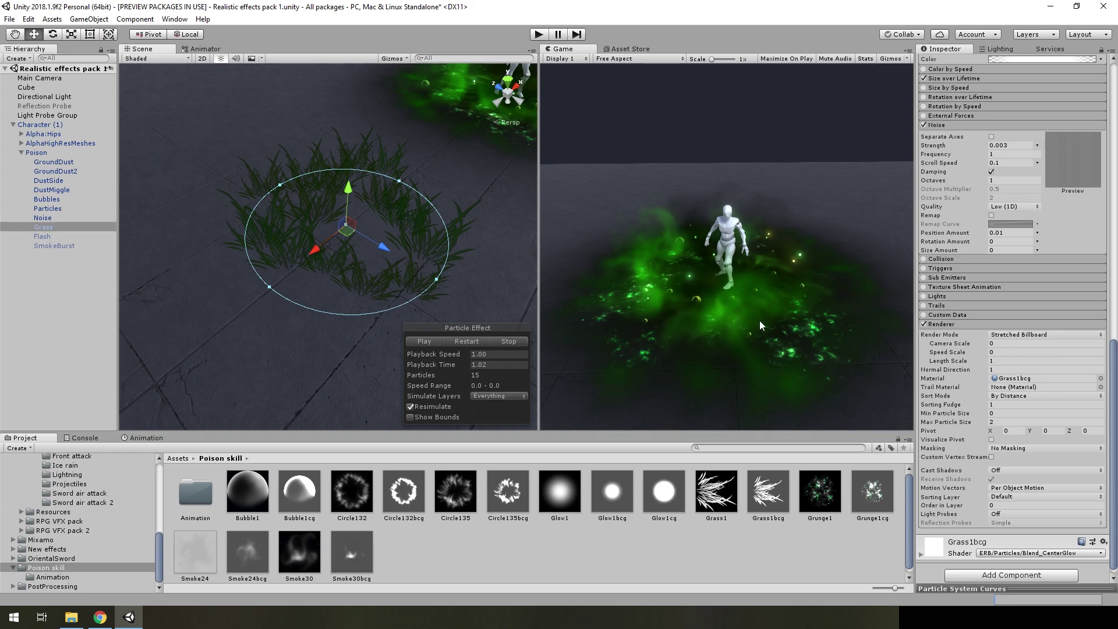
{"action": "right_click_drag", "start_coordinate": [457, 233], "coordinate": [457, 207]}
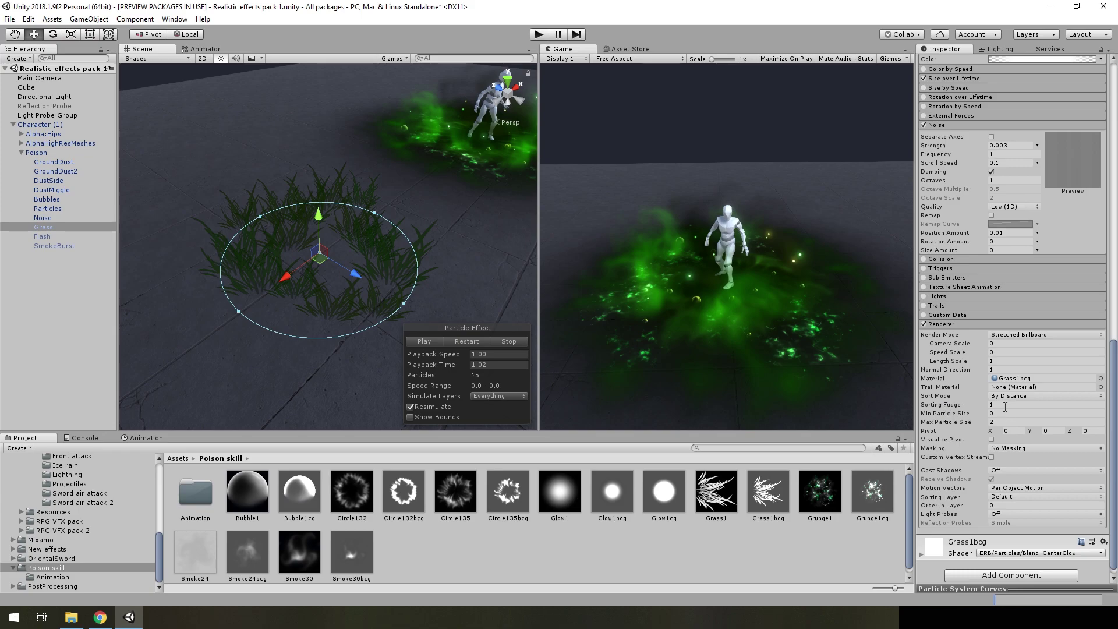
{"action": "right_click_drag", "start_coordinate": [443, 251], "coordinate": [421, 250]}
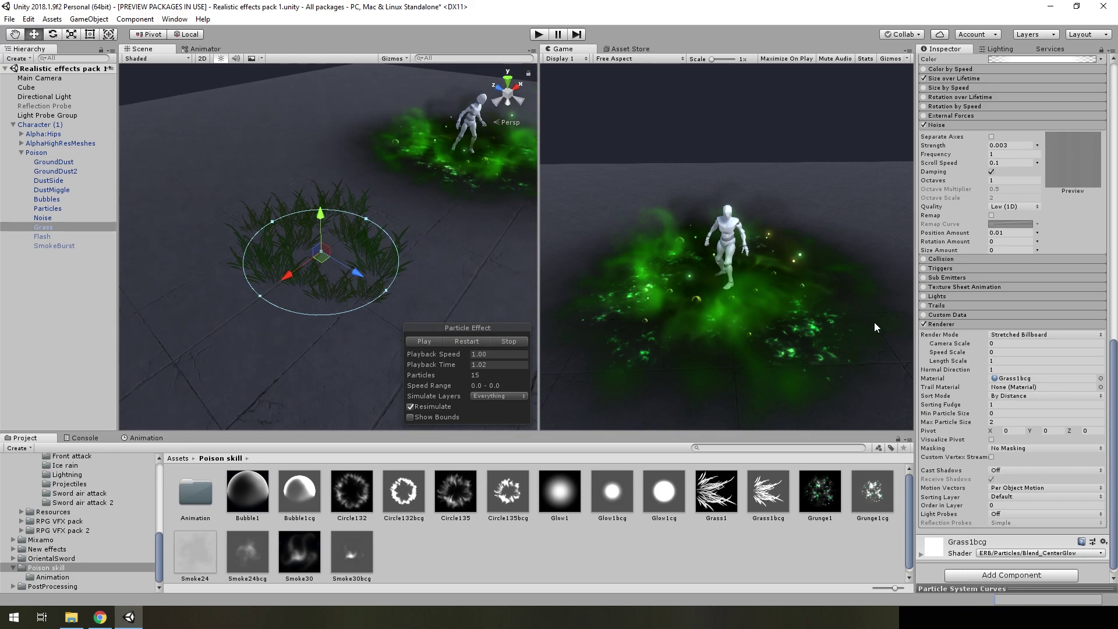
{"action": "left_click", "coordinate": [474, 199]}
Step: Frame and move the SmokeBurst emitter, then review its Shape settings while replaying it
{"action": "key", "text": "f"}
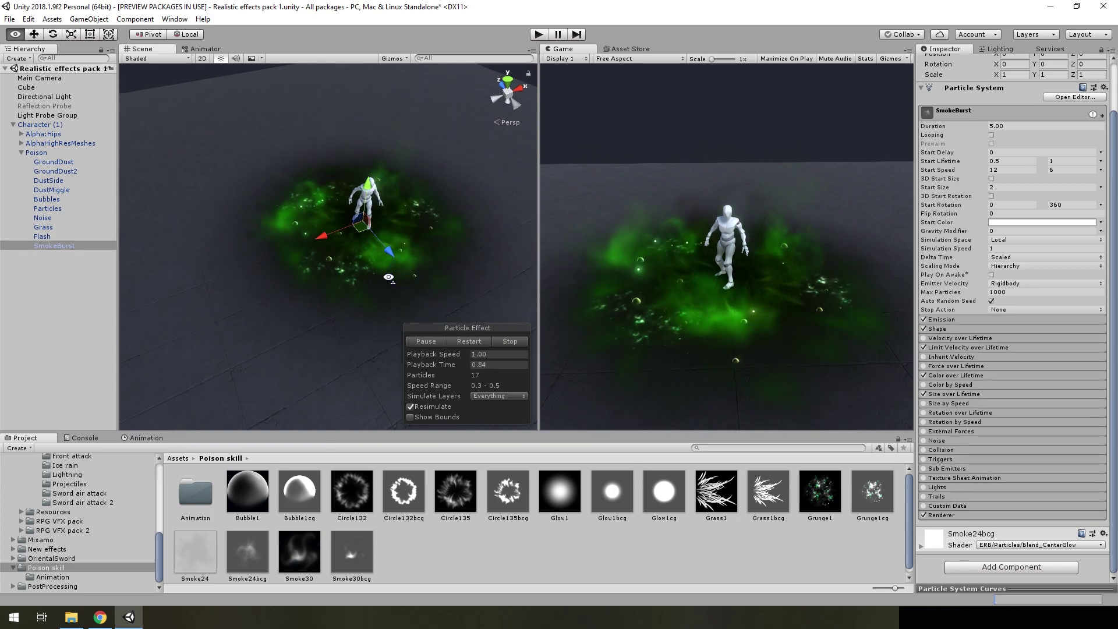
{"action": "left_click_drag", "start_coordinate": [324, 235], "coordinate": [89, 252]}
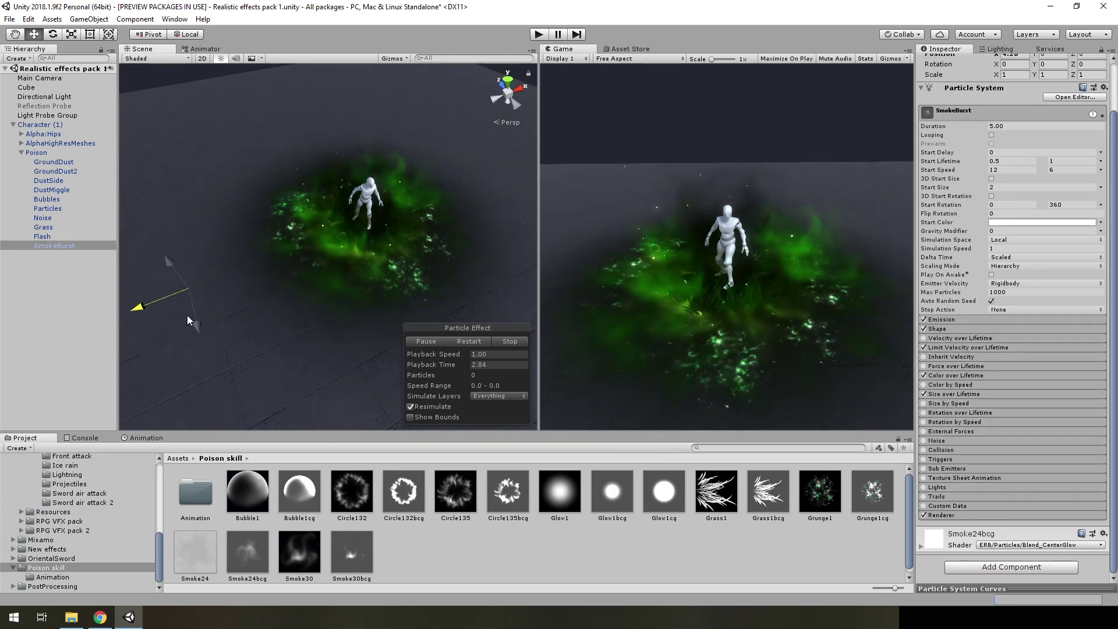
{"action": "key", "text": "f"}
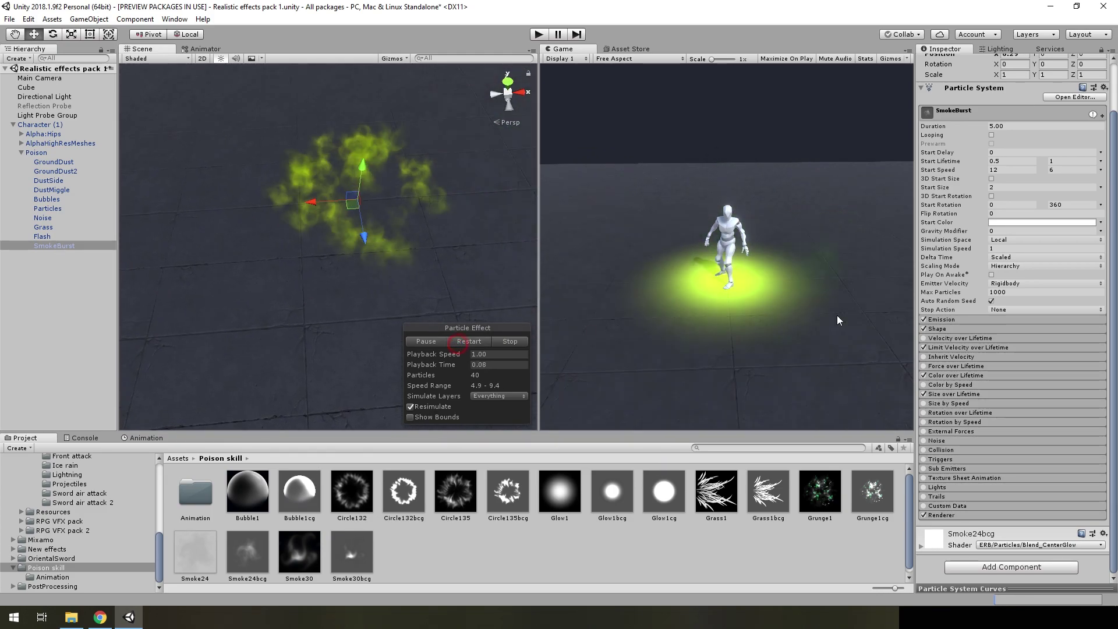
{"action": "left_click", "coordinate": [940, 329]}
{"action": "left_click_drag", "start_coordinate": [410, 269], "coordinate": [446, 341], "text": "alt"}
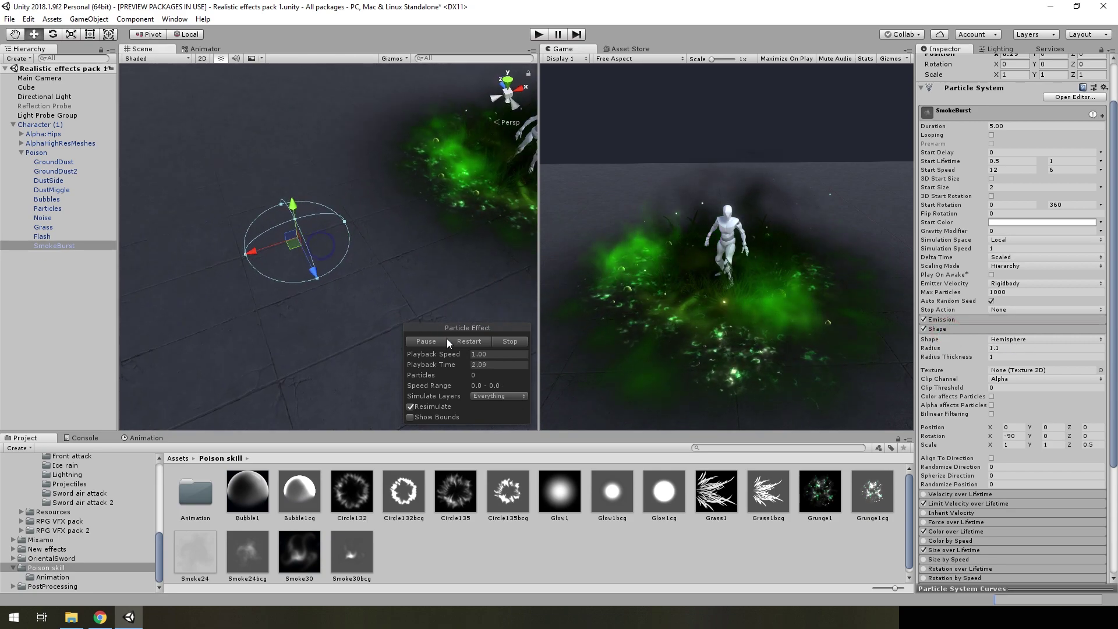
{"action": "left_click", "coordinate": [450, 344]}
Step: Review SmokeBurst's Color over Lifetime gradient and Size over Lifetime curve
{"action": "scroll", "coordinate": [966, 434], "scroll_direction": "down", "scroll_amount": 3}
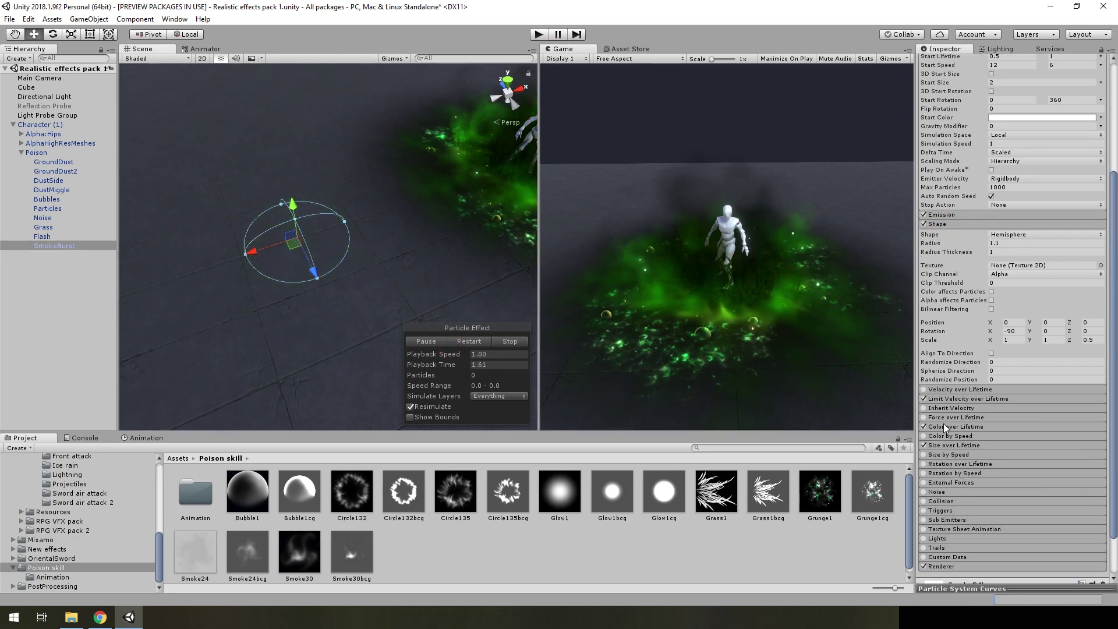
{"action": "left_click", "coordinate": [943, 427]}
{"action": "left_click", "coordinate": [948, 456]}
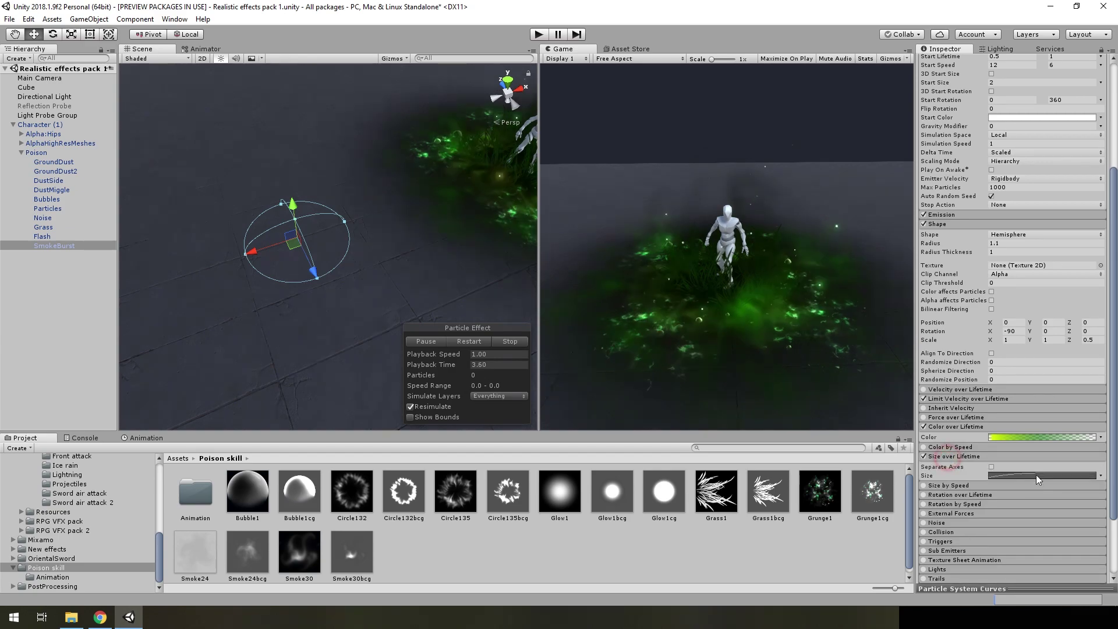
{"action": "left_click_drag", "start_coordinate": [443, 291], "coordinate": [377, 243], "text": "alt"}
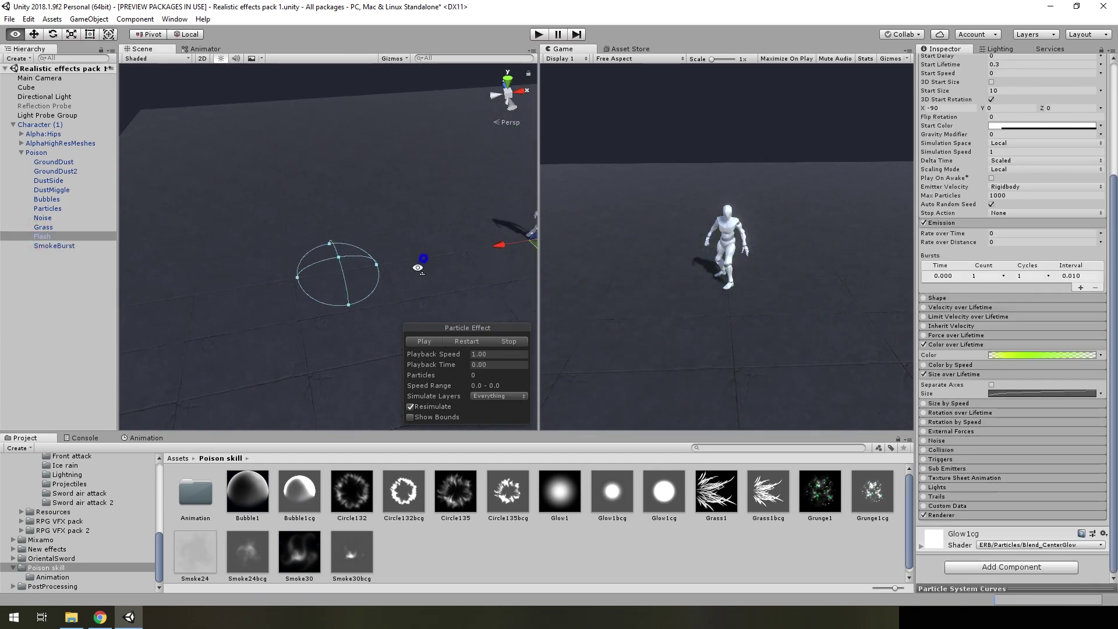
Step: Preview the Flash emitter's yellow-green flash by scrubbing playback, then enter play mode
{"action": "left_click_drag", "start_coordinate": [483, 233], "coordinate": [435, 233], "text": "alt"}
{"action": "left_click", "coordinate": [452, 342]}
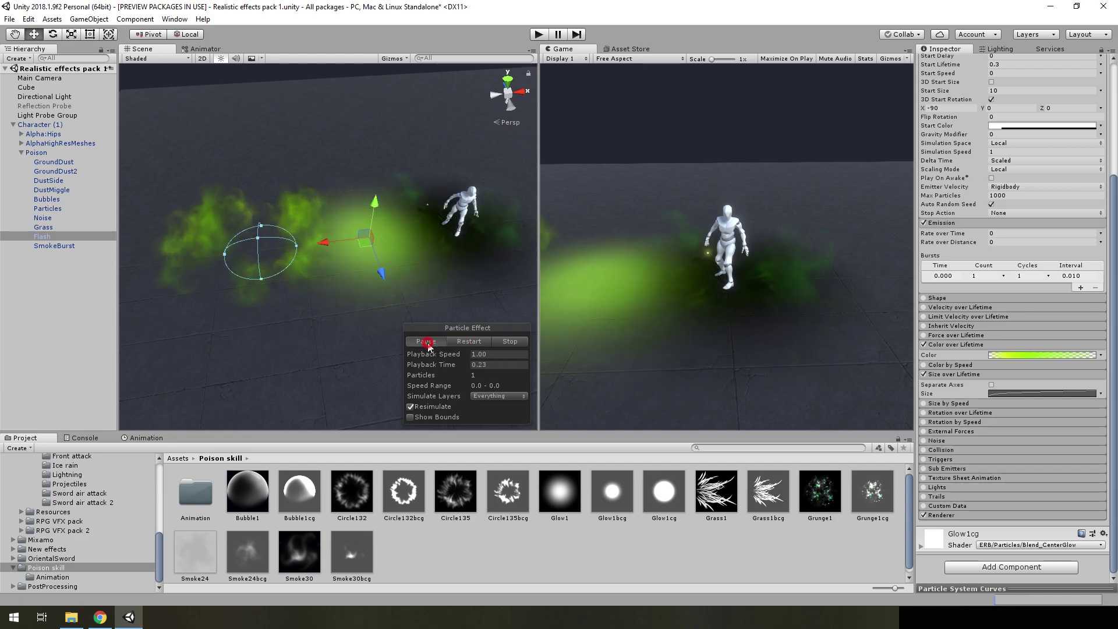
{"action": "left_click_drag", "start_coordinate": [451, 371], "coordinate": [324, 382]}
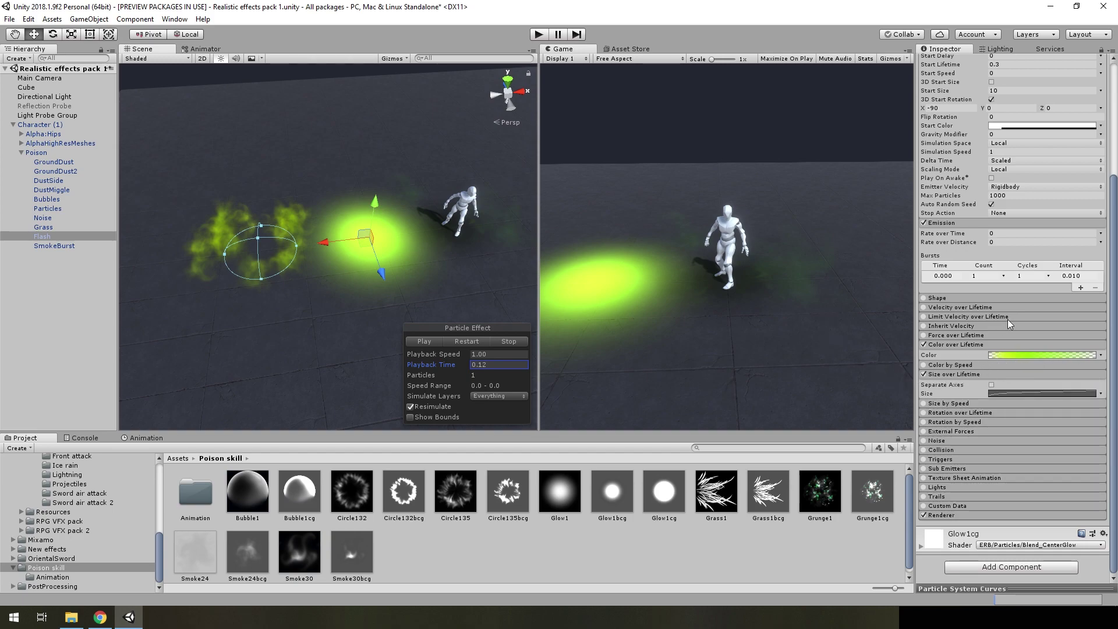
{"action": "key", "text": "ctrl+p"}
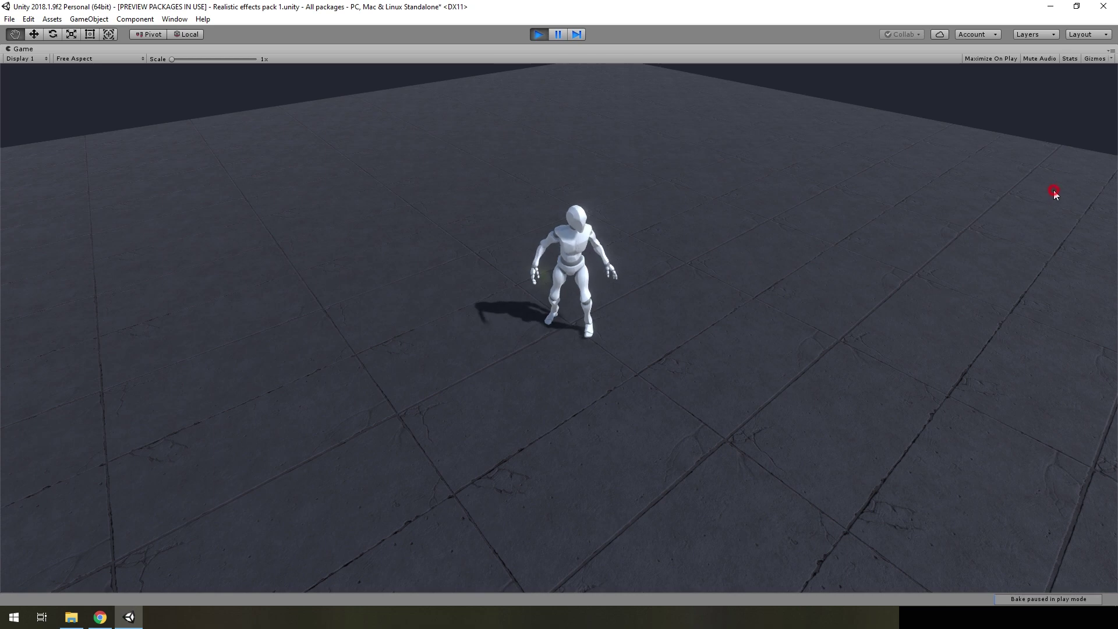
Step: Cast the poison skill three times in the Game view to watch mist, bubbles and grass burst
{"action": "left_click", "coordinate": [1054, 191]}
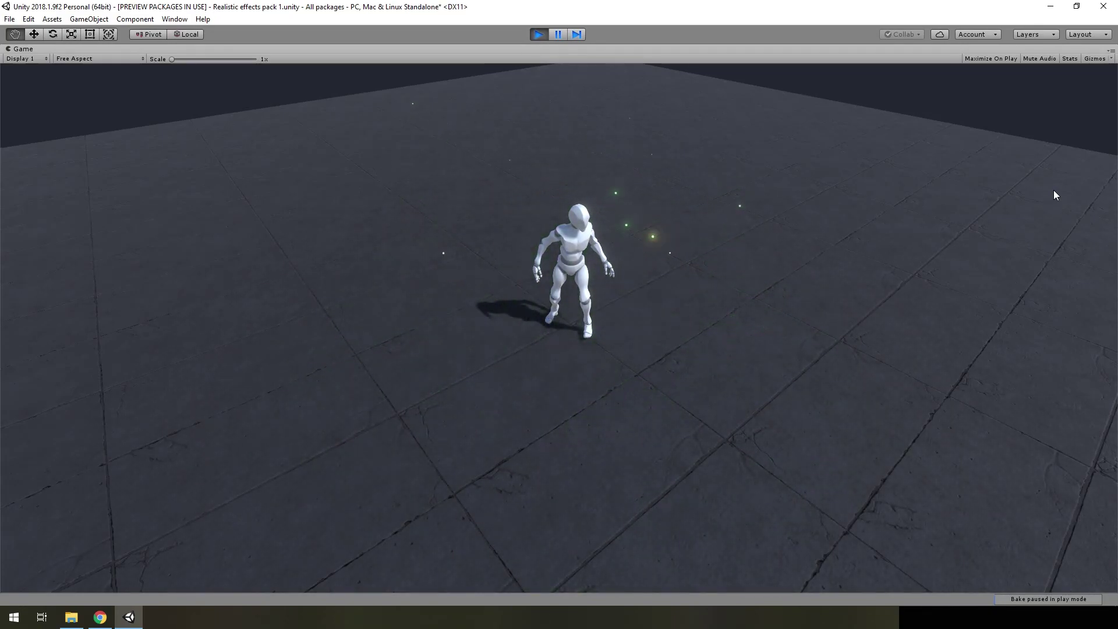
{"action": "left_click", "coordinate": [1054, 191]}
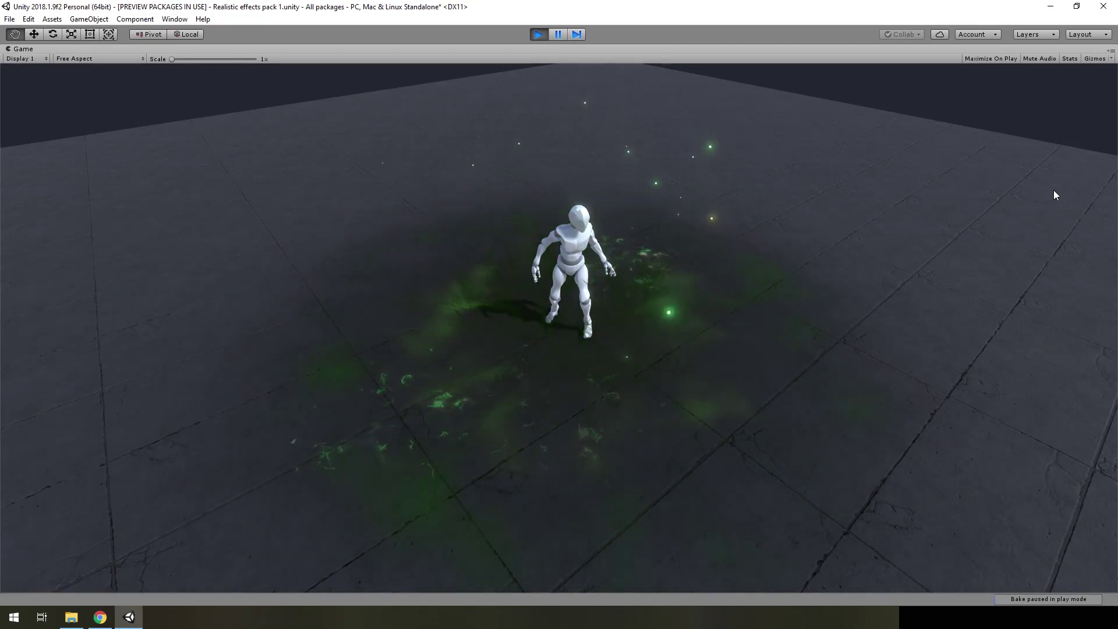
{"action": "left_click", "coordinate": [1053, 191]}
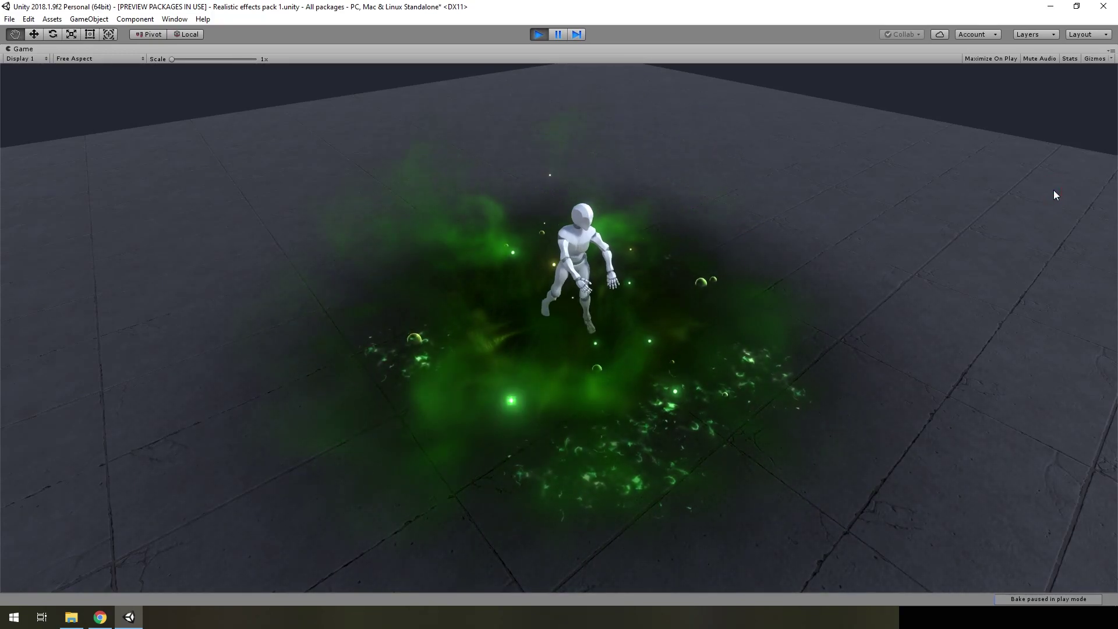